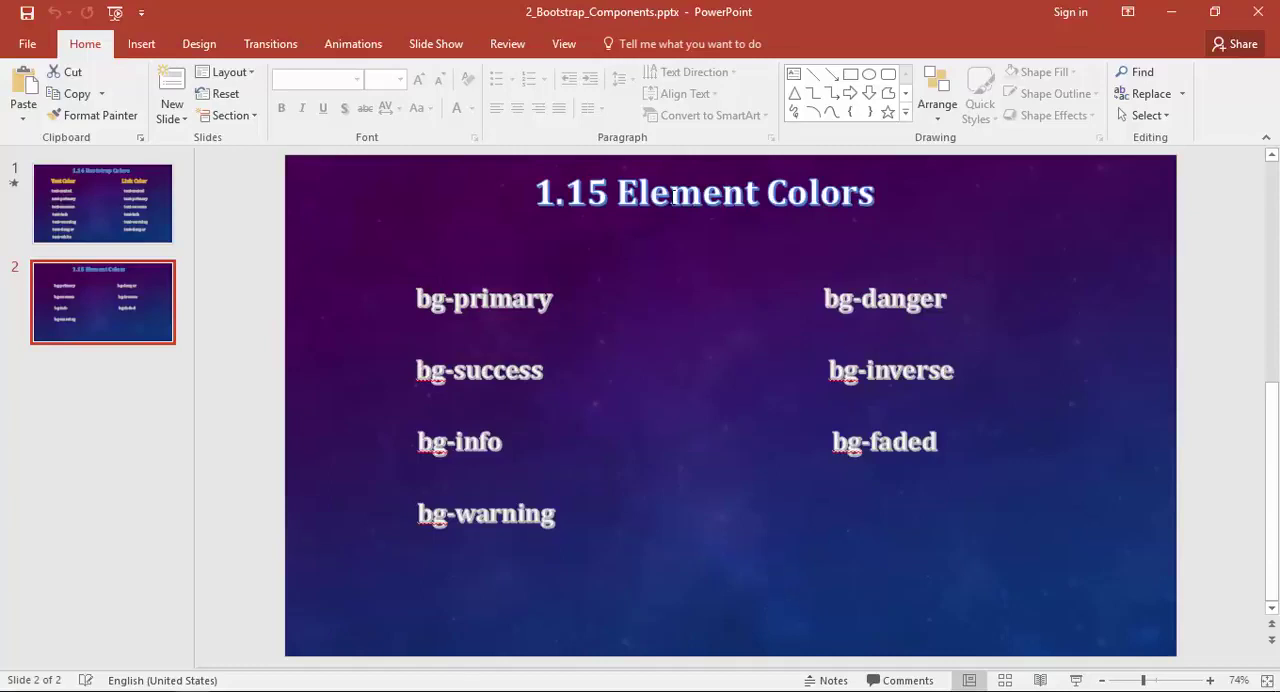
Move the '1.15 Element Colors' slide title slightly lower.
click(760, 205)
drag(760, 222, 760, 295)
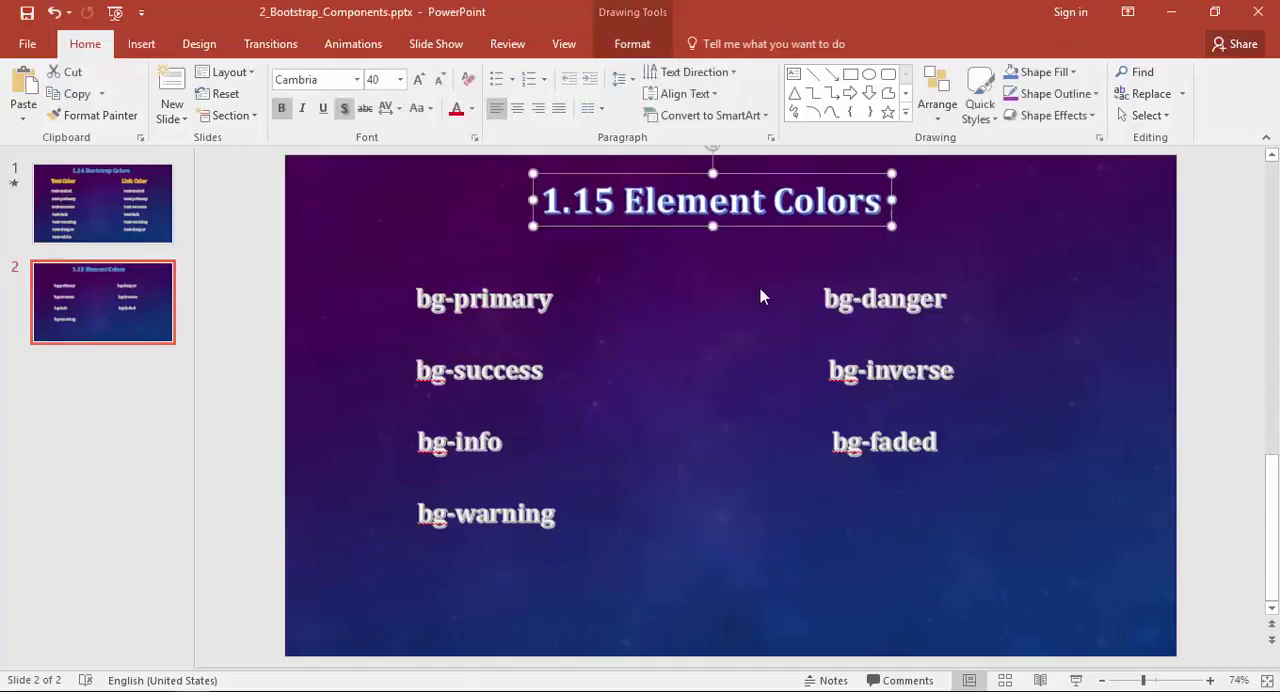
click(760, 295)
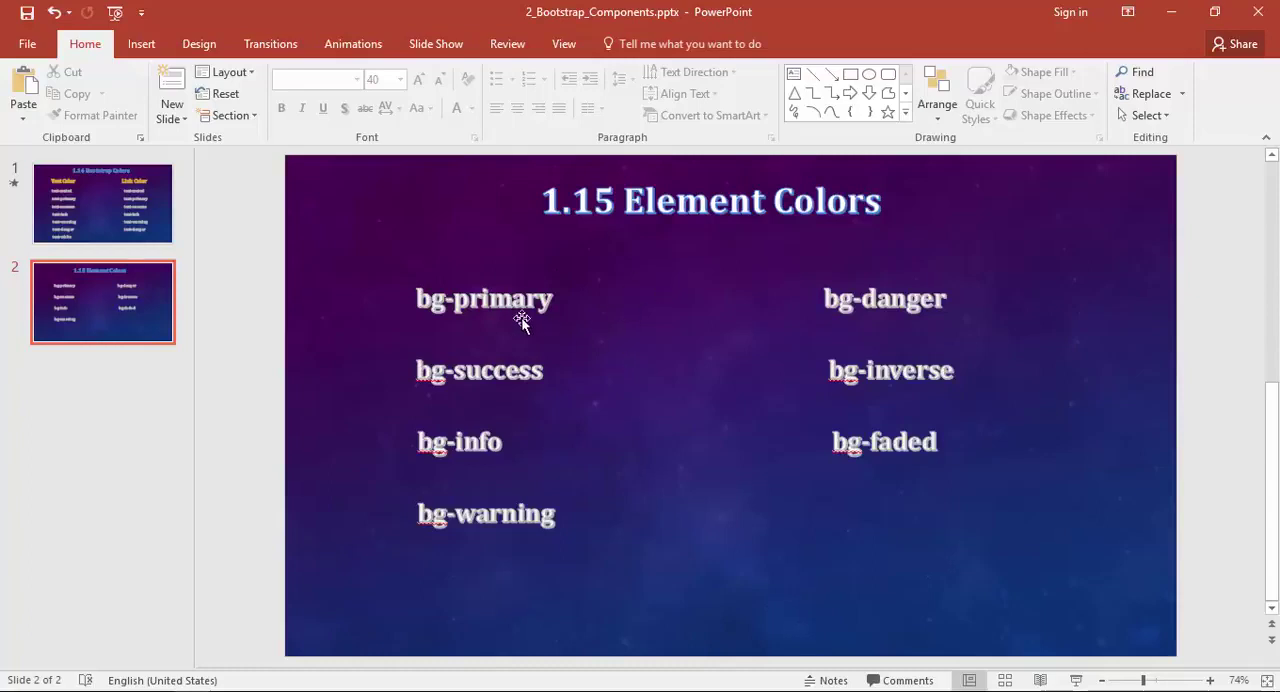
Select in turn the bg-primary, bg-danger, bg-success and bg-inverse text boxes on the slide.
click(490, 299)
click(640, 338)
click(440, 305)
click(872, 299)
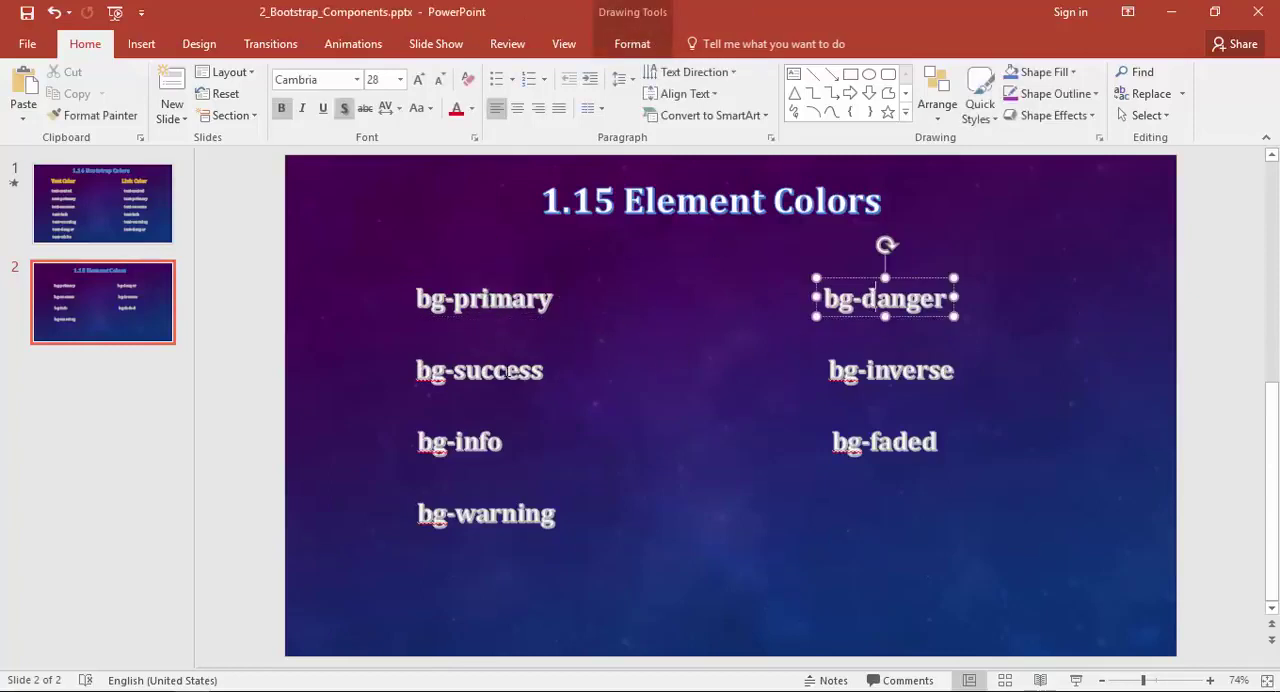
click(508, 370)
click(866, 372)
click(518, 371)
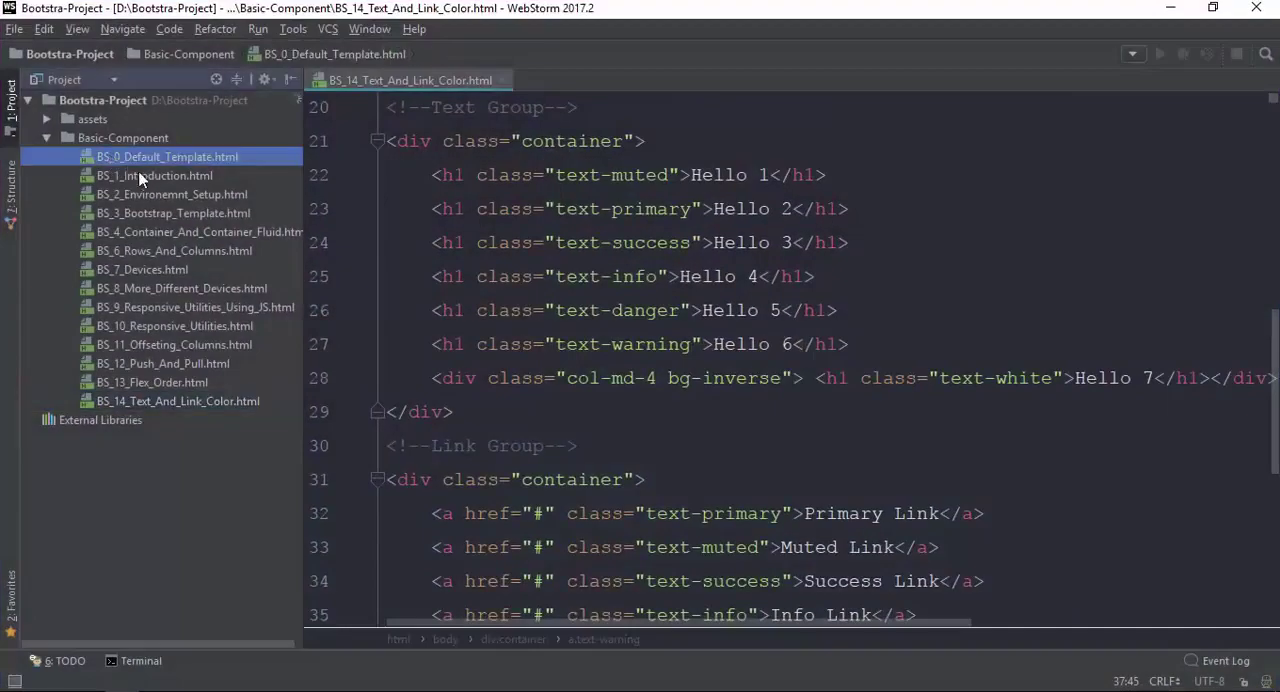
Start copying BS_0_Default_Template.html with F5.
key(F5)
text(BS_1)
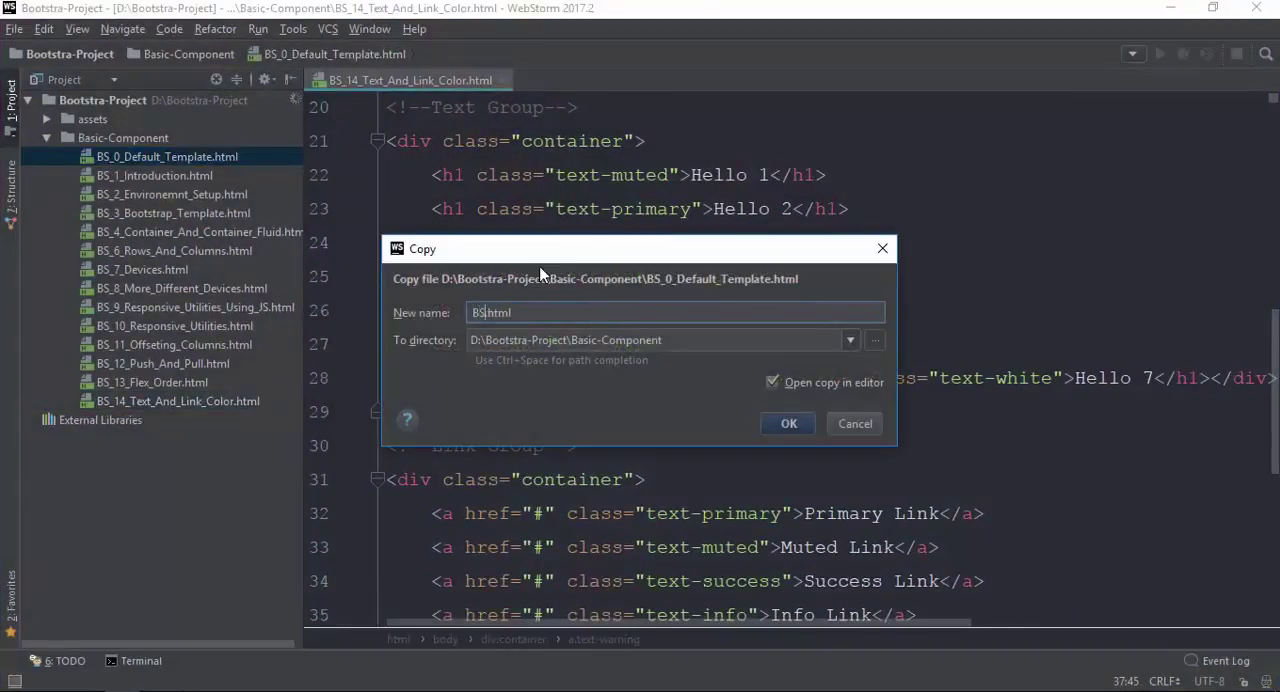
text(5_Element)
text(_Color)
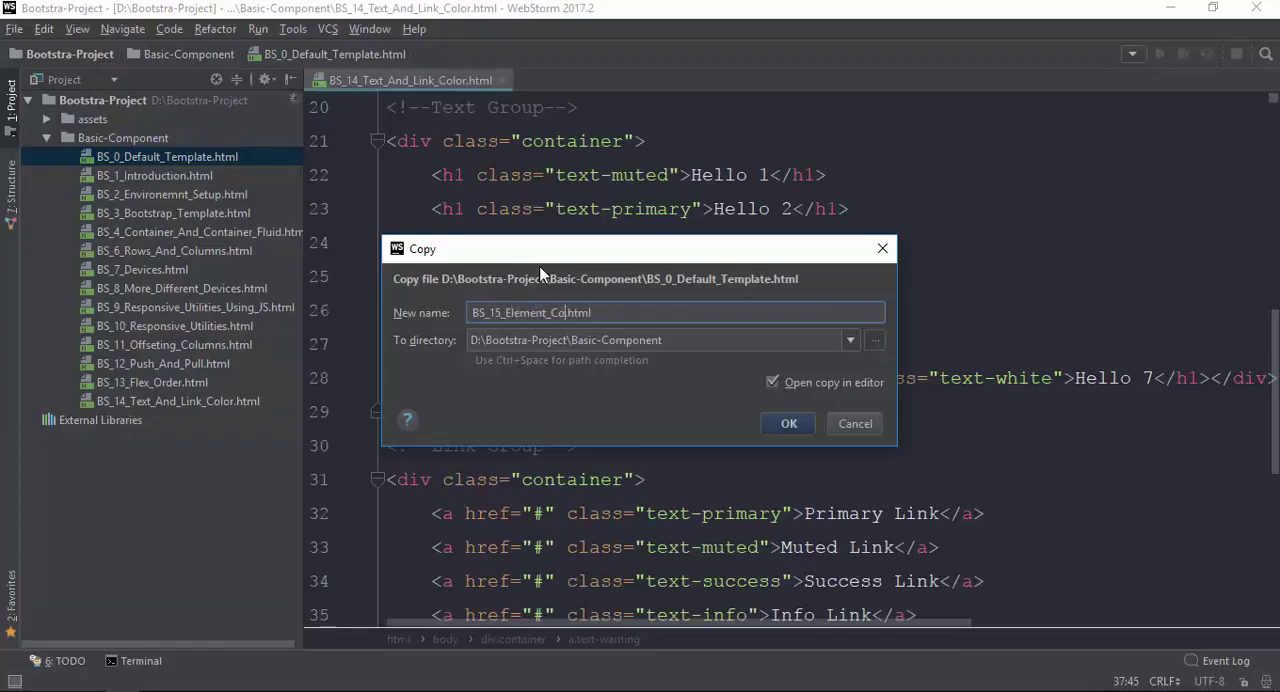
Confirm the BS_15_Element_Color.html copy, close the Text And Link Color tab, and hide the Project panel.
key(Return)
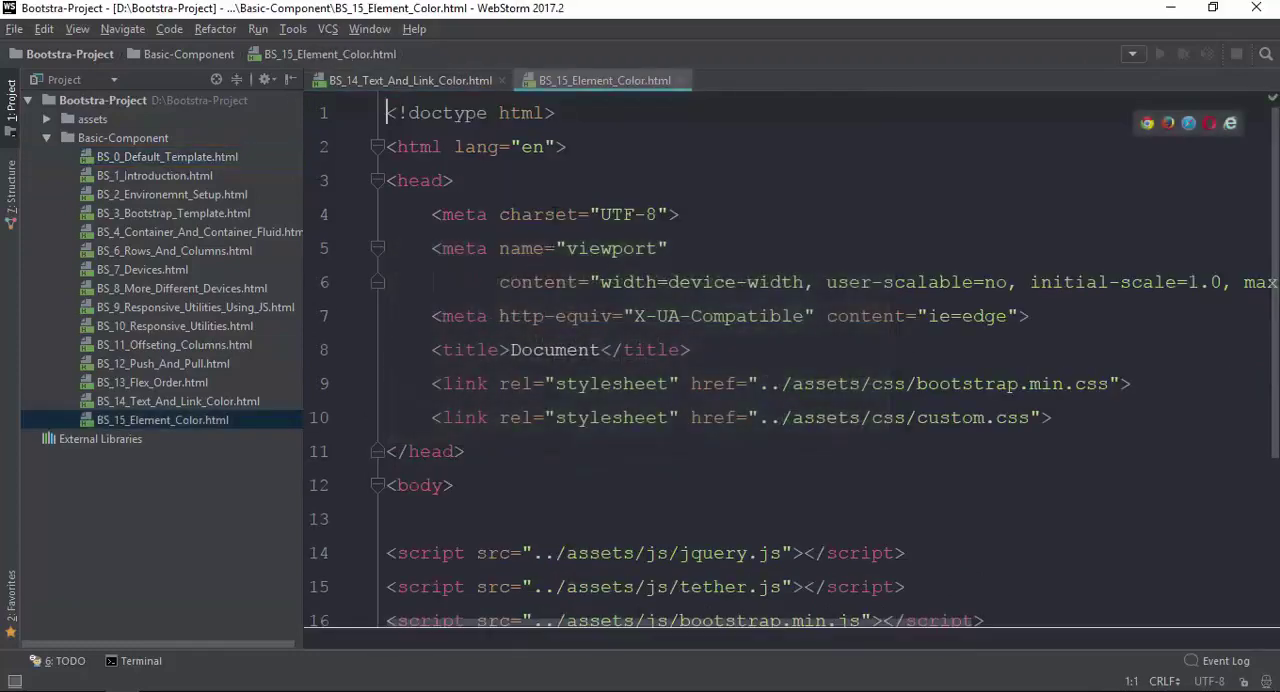
click(501, 85)
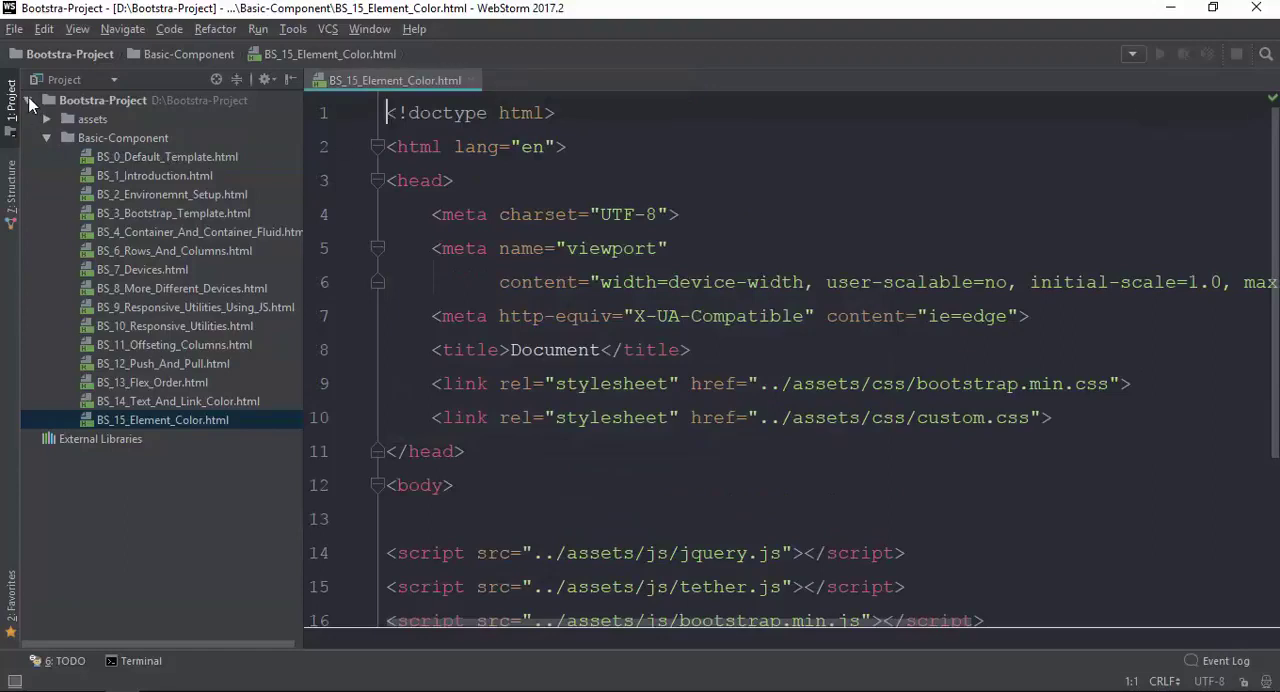
click(30, 100)
click(289, 80)
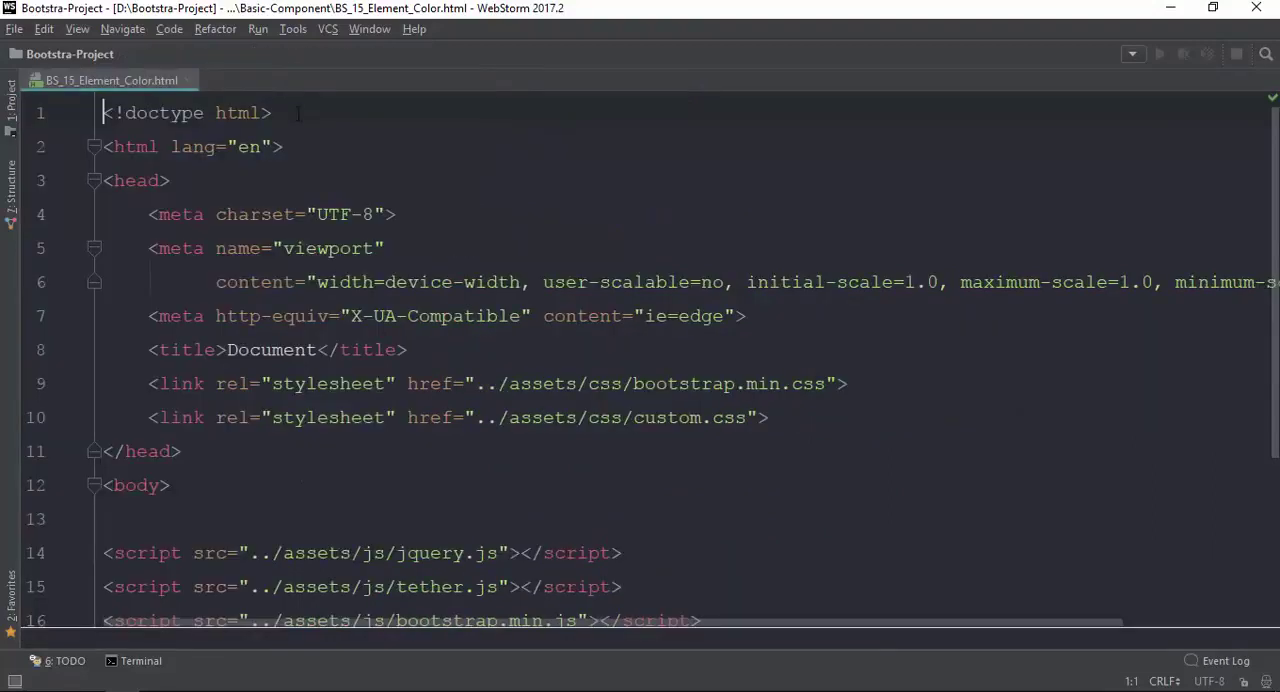
scroll(355, 268, down, 5)
text(.container.)
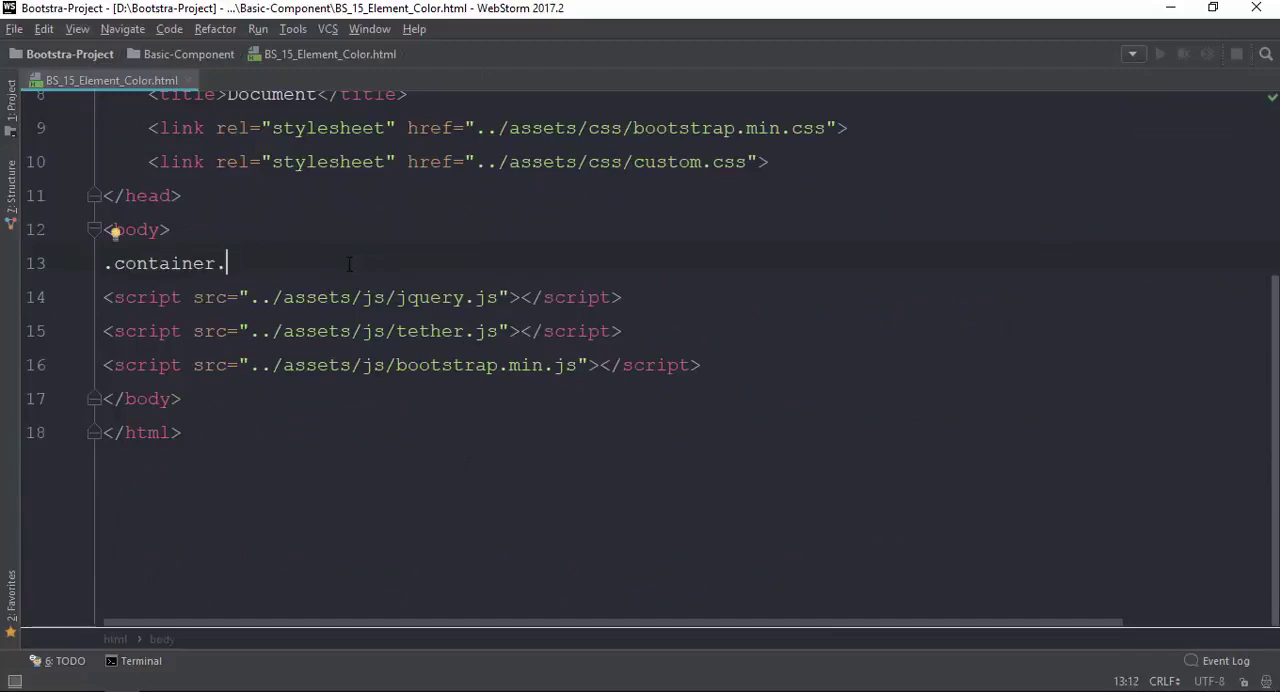
Expand a .container div in the body and add a button tag inside it.
key(BackSpace)
key(Tab)
key(Return)
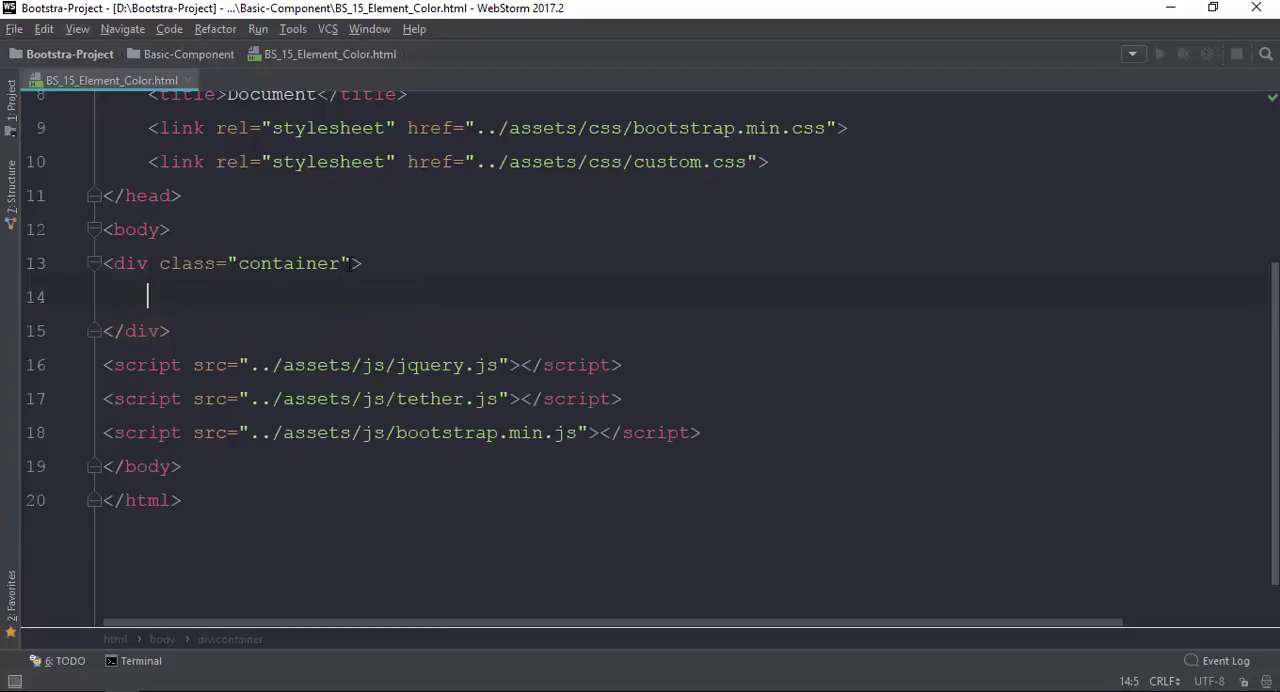
text(button.)
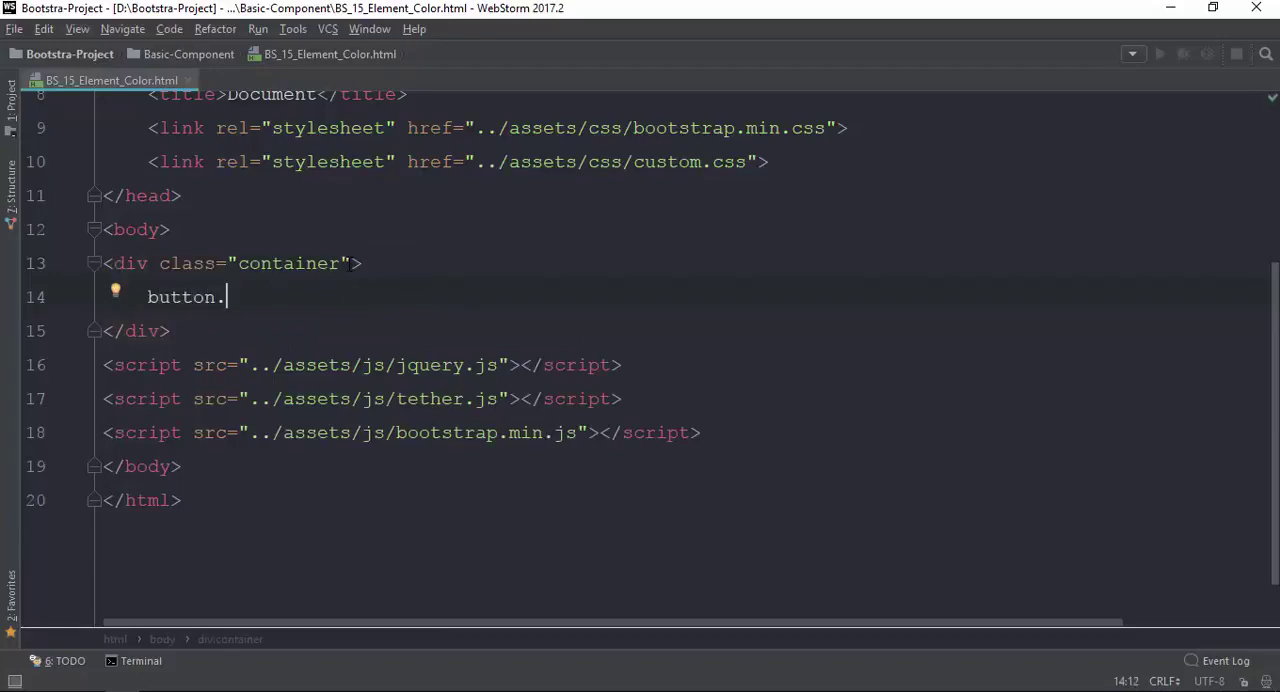
key(BackSpace)
key(Tab)
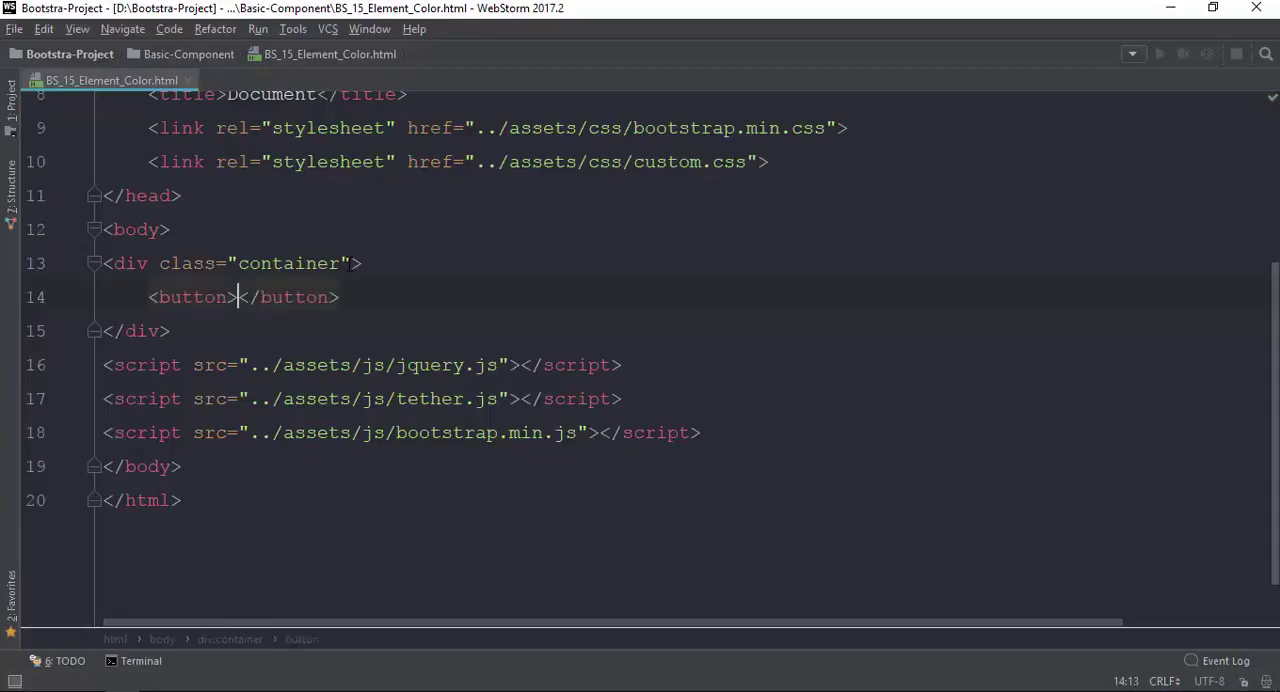
text(Button )
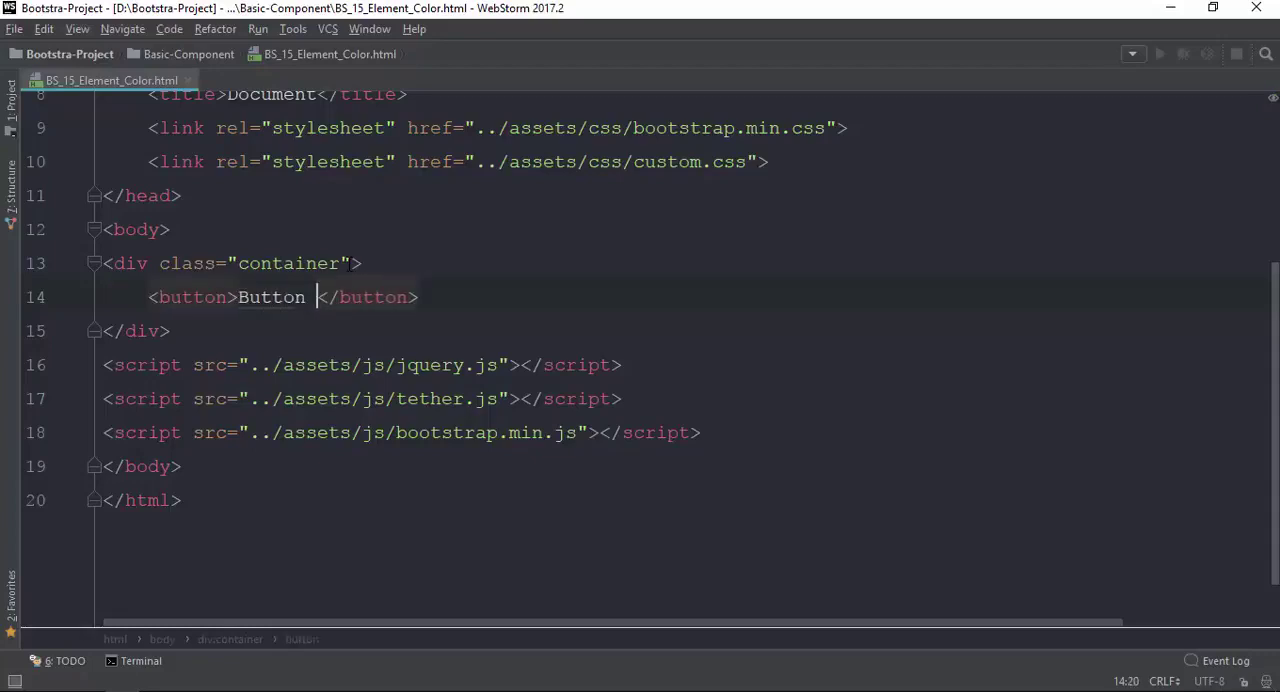
text(One)
key(alt+Tab)
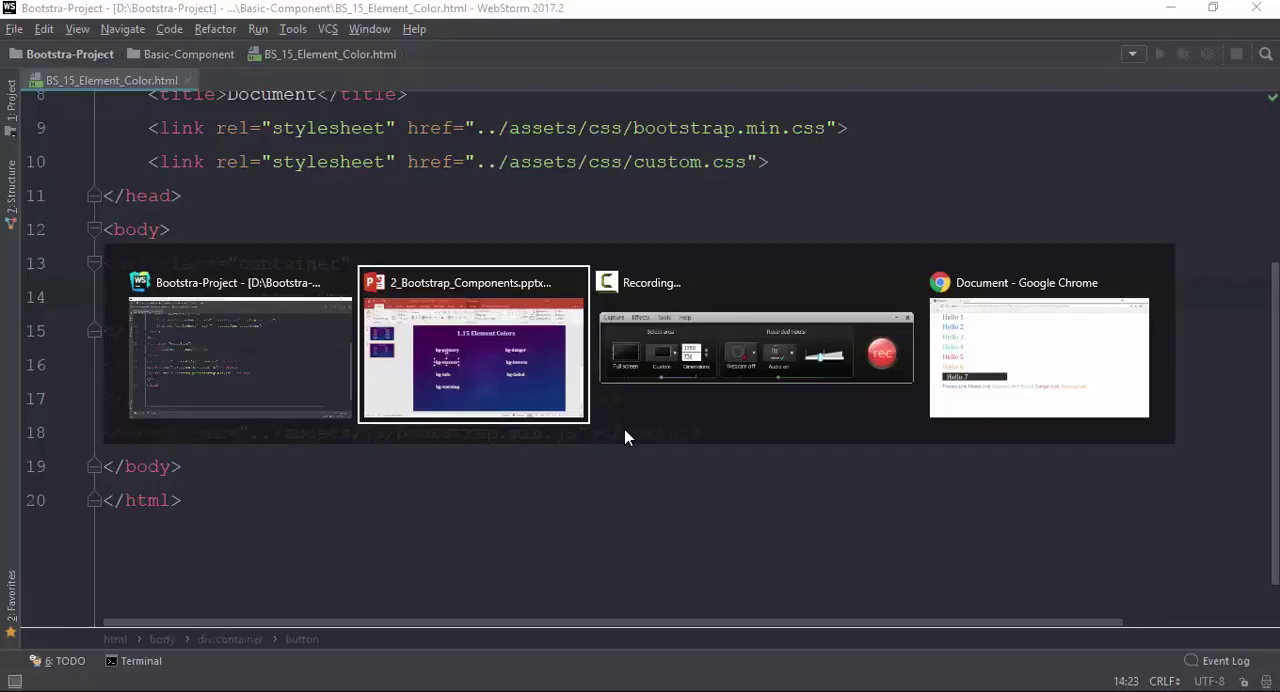
Open BS_15_Element_Color.html in Chrome showing the plain button, and close the old Text And Link Color tab.
key(Tab)
key(Tab)
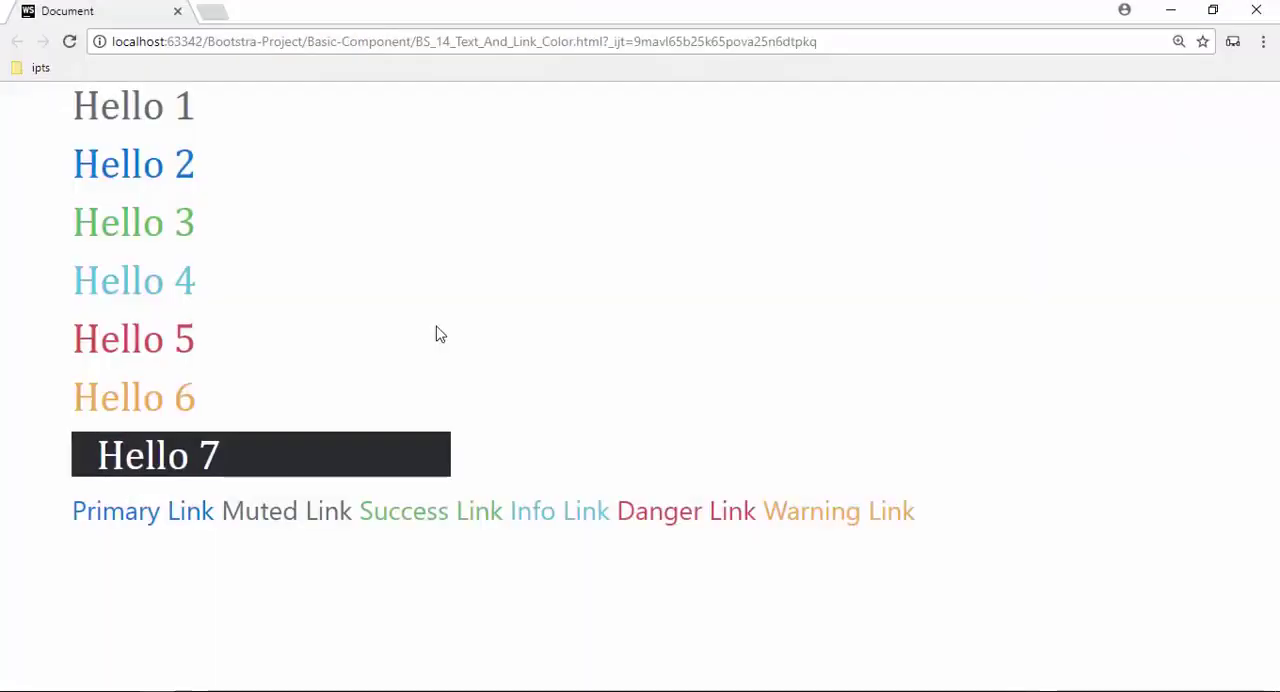
key(alt+Tab)
key(Tab)
click(436, 327)
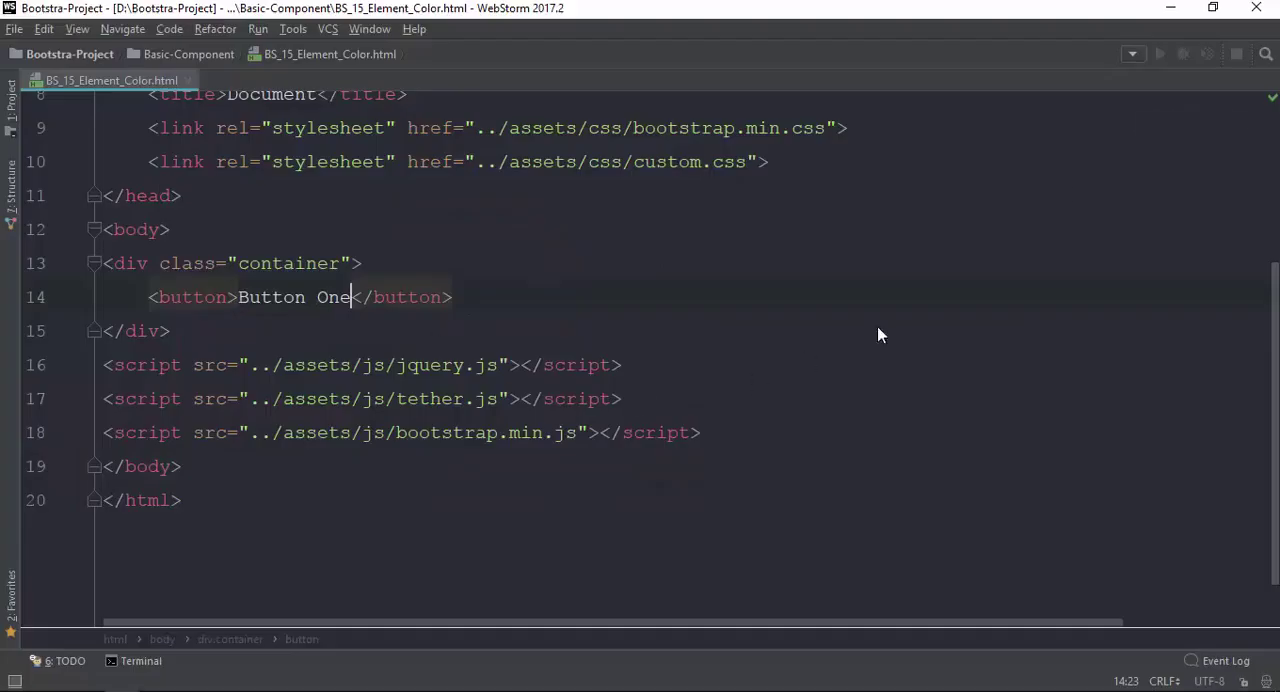
click(1148, 125)
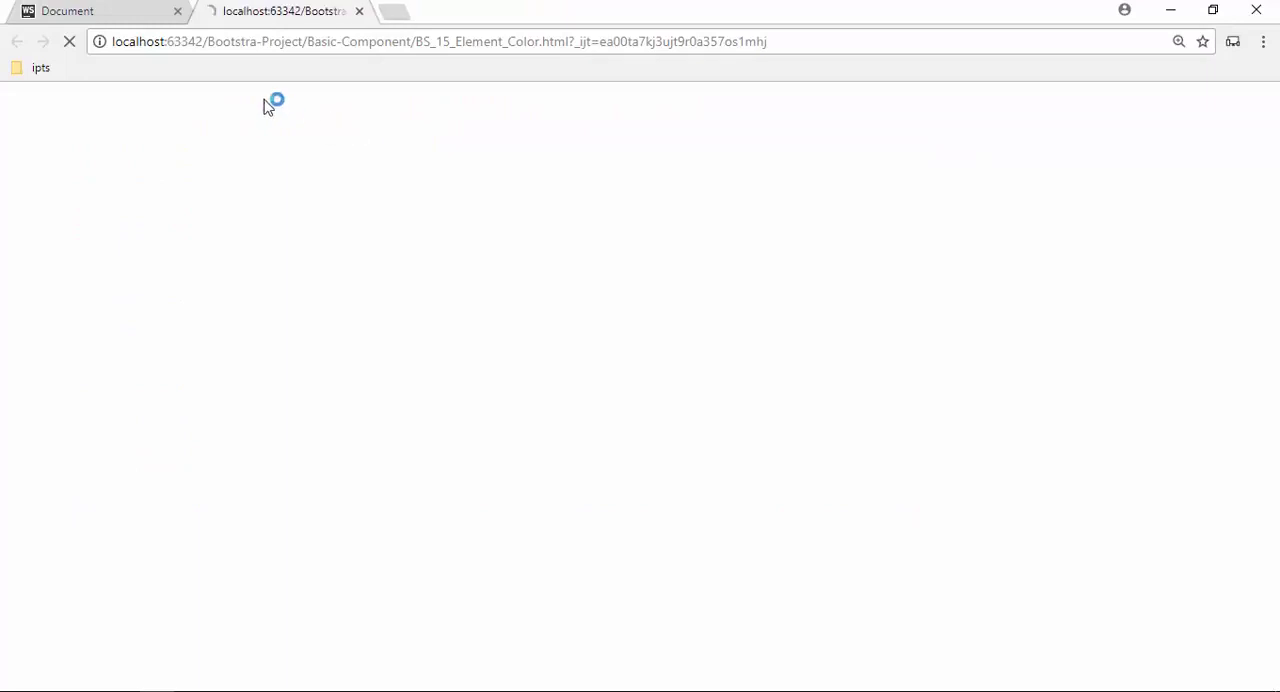
click(176, 11)
key(alt+Tab)
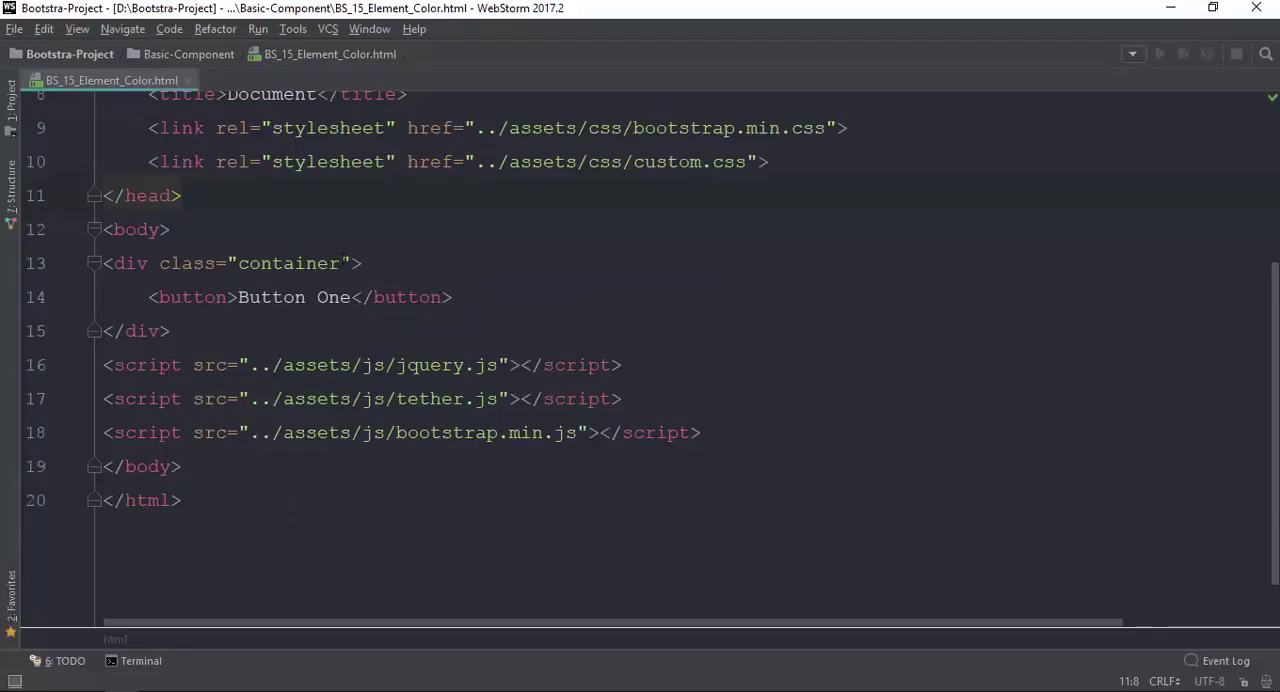
Add mt-5 to the container class on line 13 and reload Chrome to check the margin.
click(340, 263)
text(mt)
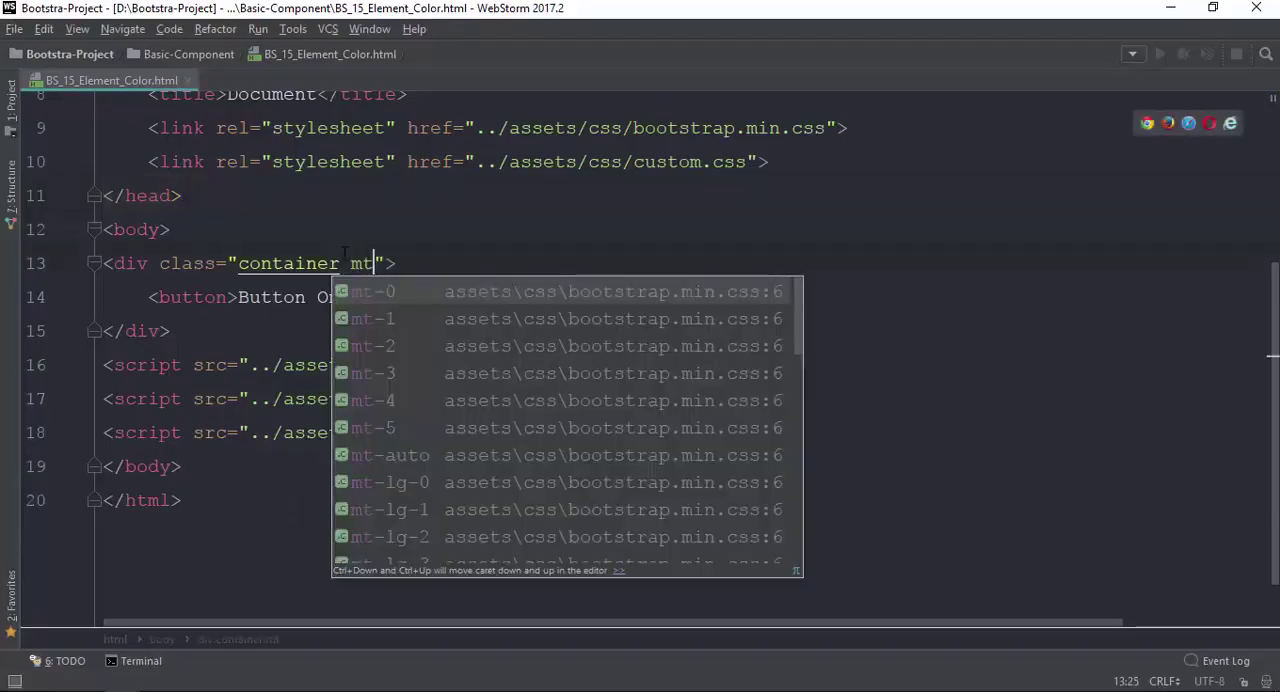
text(-5)
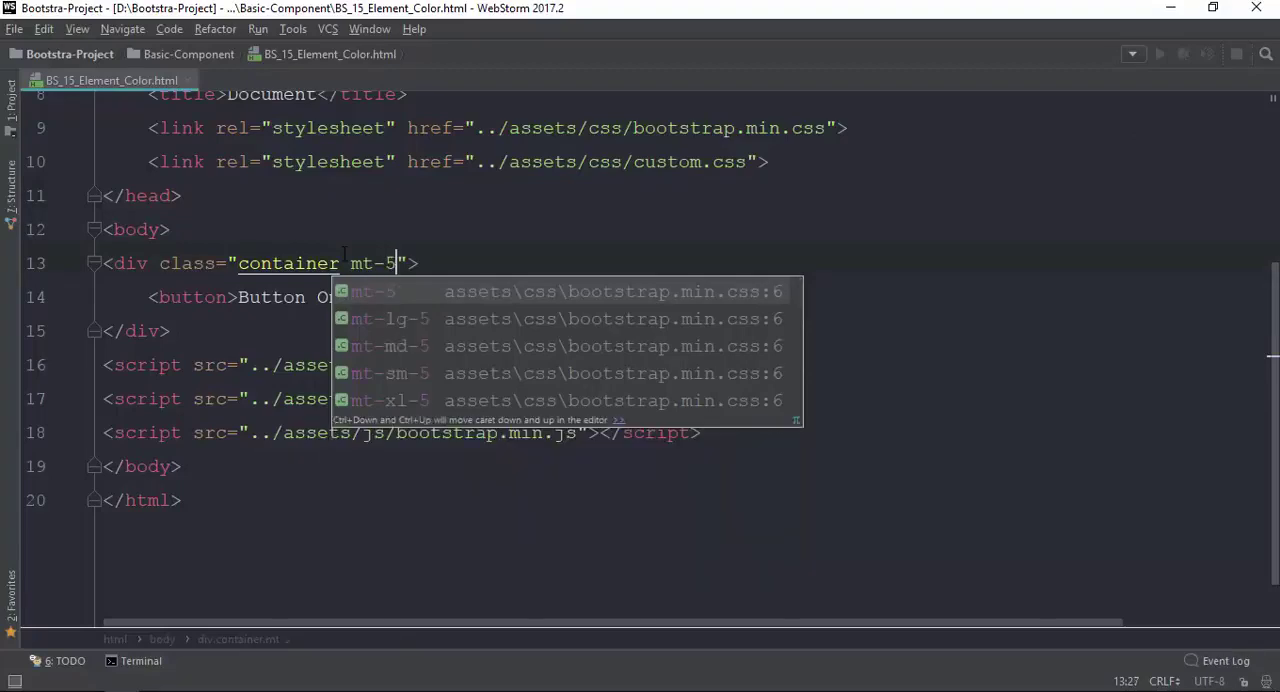
key(alt+Tab)
click(69, 41)
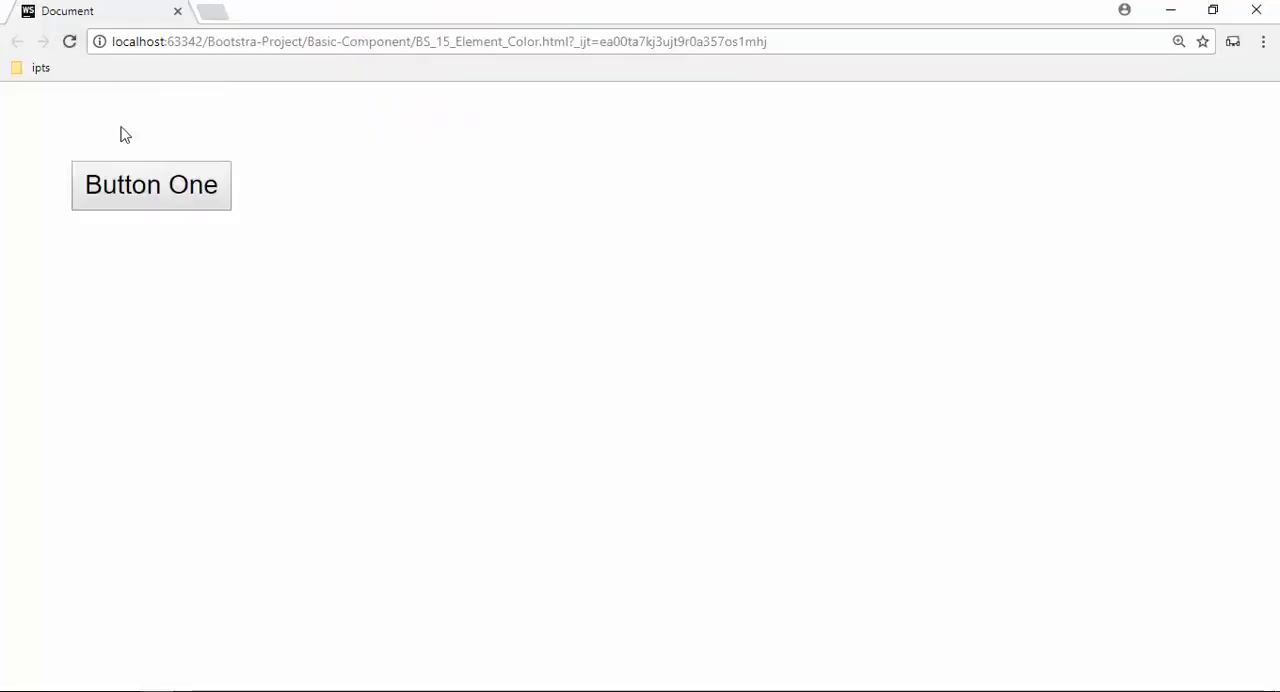
key(alt+Tab)
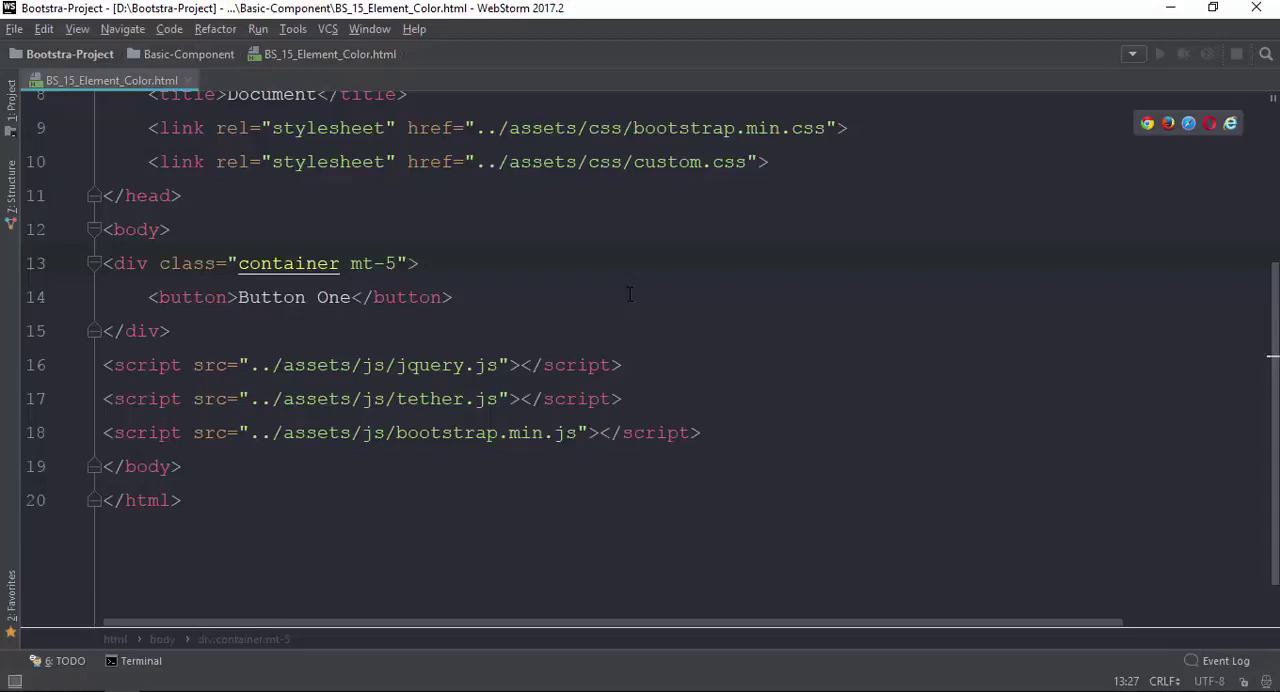
Duplicate the Button One line into Button Two and reload the Chrome preview.
click(629, 295)
key(ctrl+d)
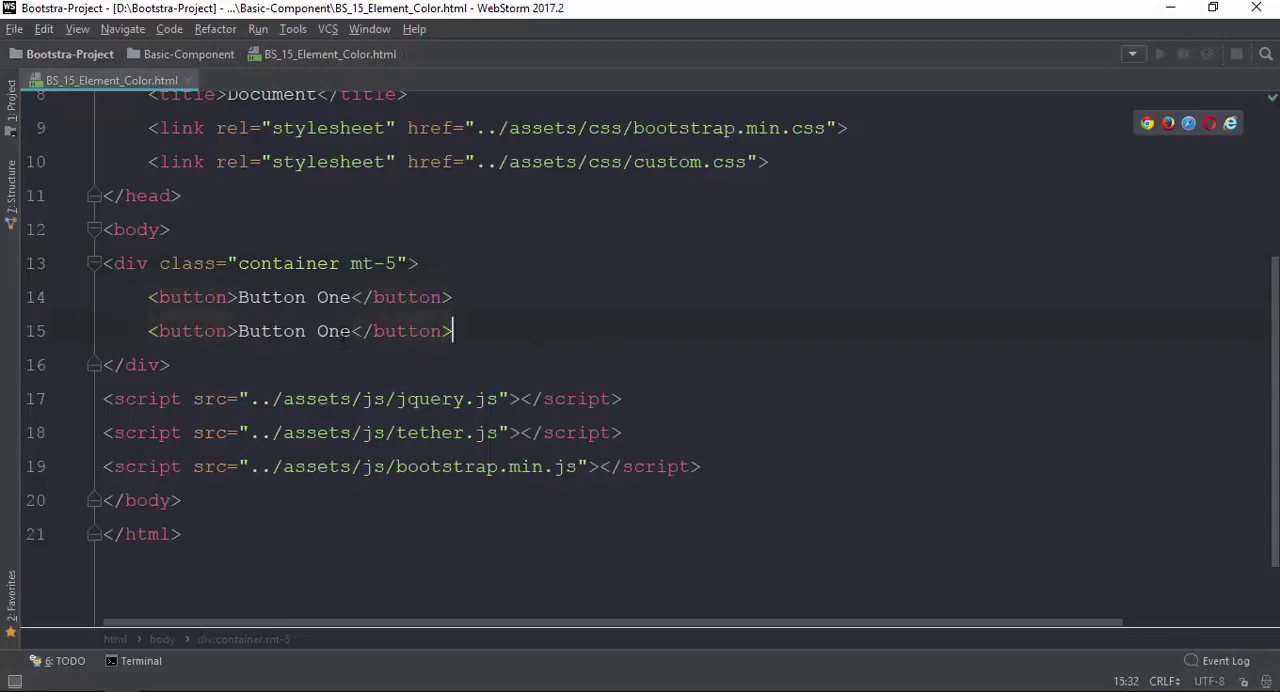
double_click(333, 331)
text(Two)
key(alt+Tab)
click(66, 44)
key(alt+Tab)
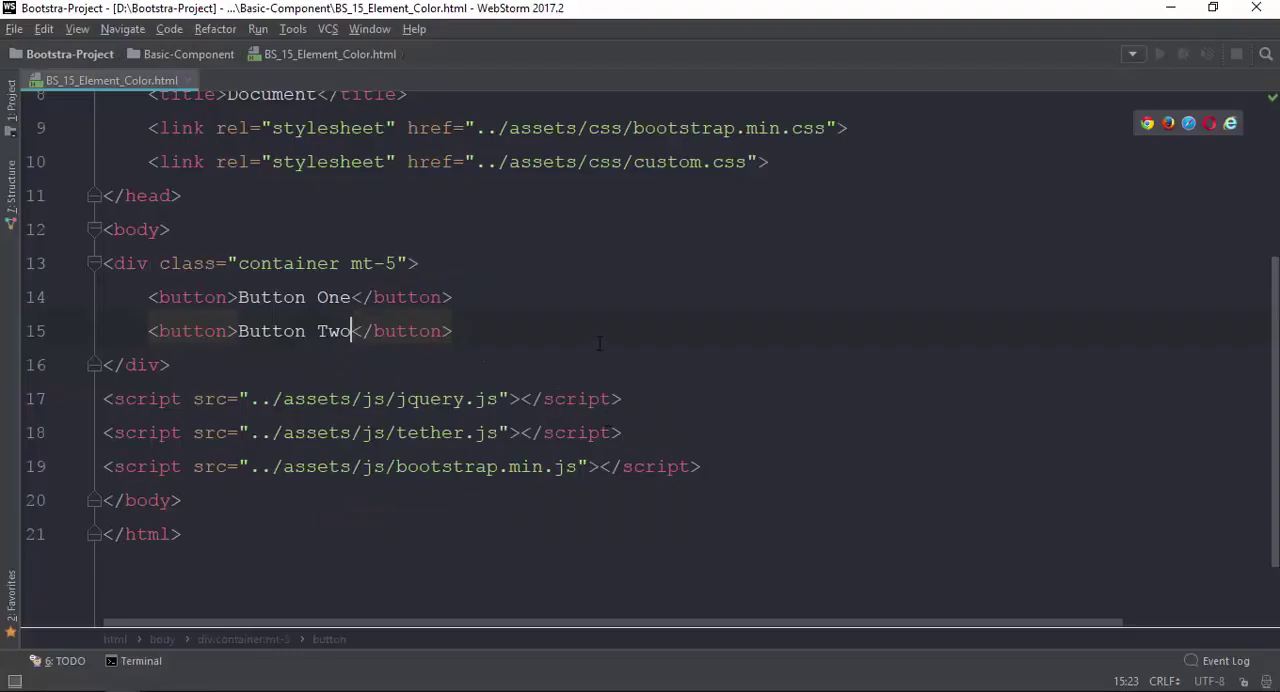
Duplicate lines to add Button Three and Button Four.
key(End)
key(ctrl+d)
double_click(333, 365)
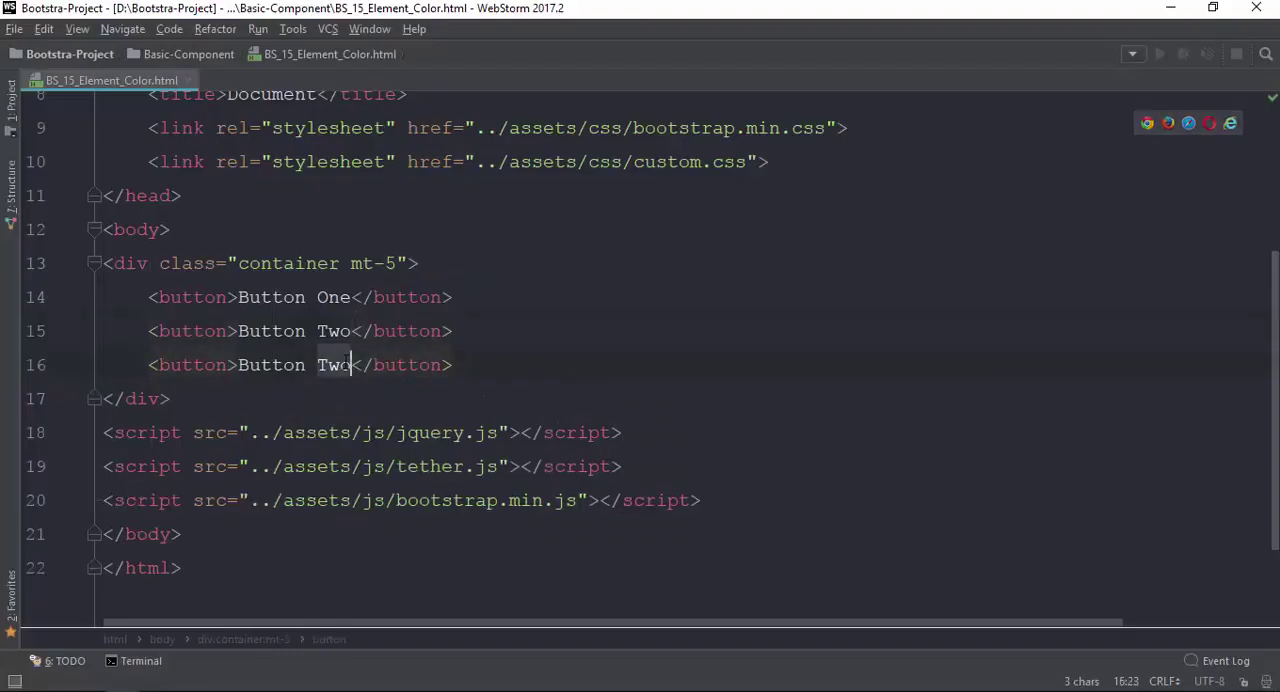
text(Three)
click(497, 366)
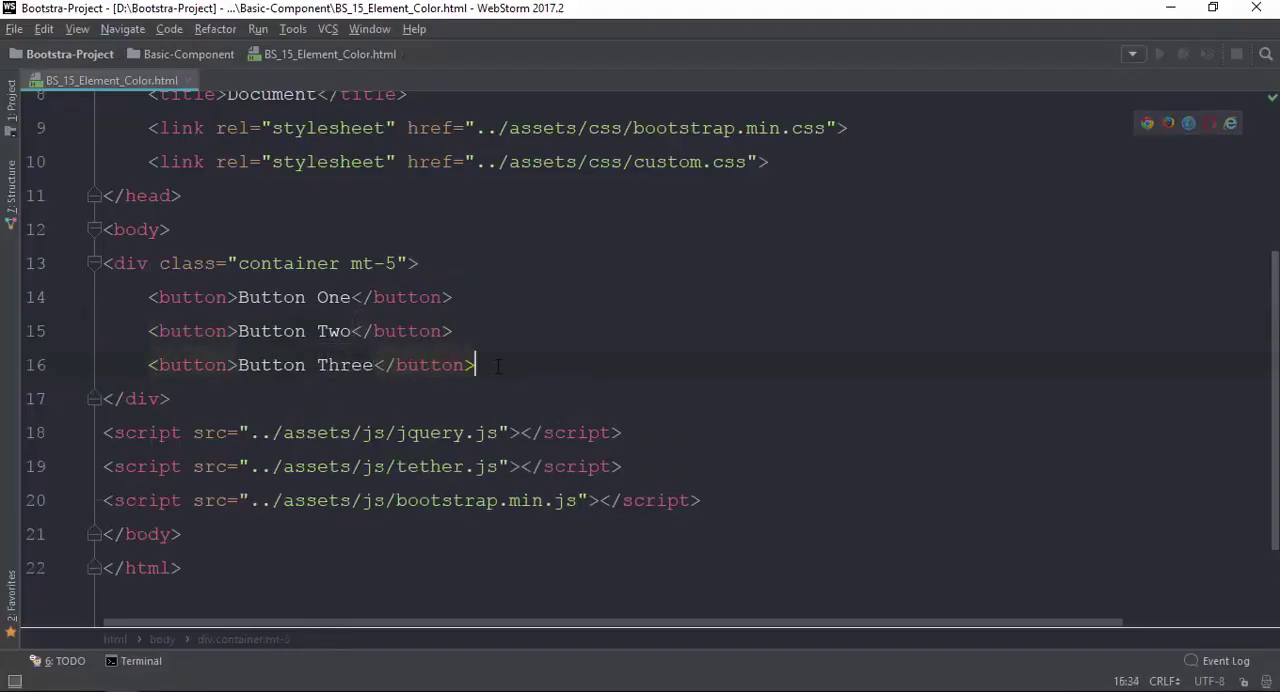
key(ctrl+d)
double_click(345, 399)
text(Four)
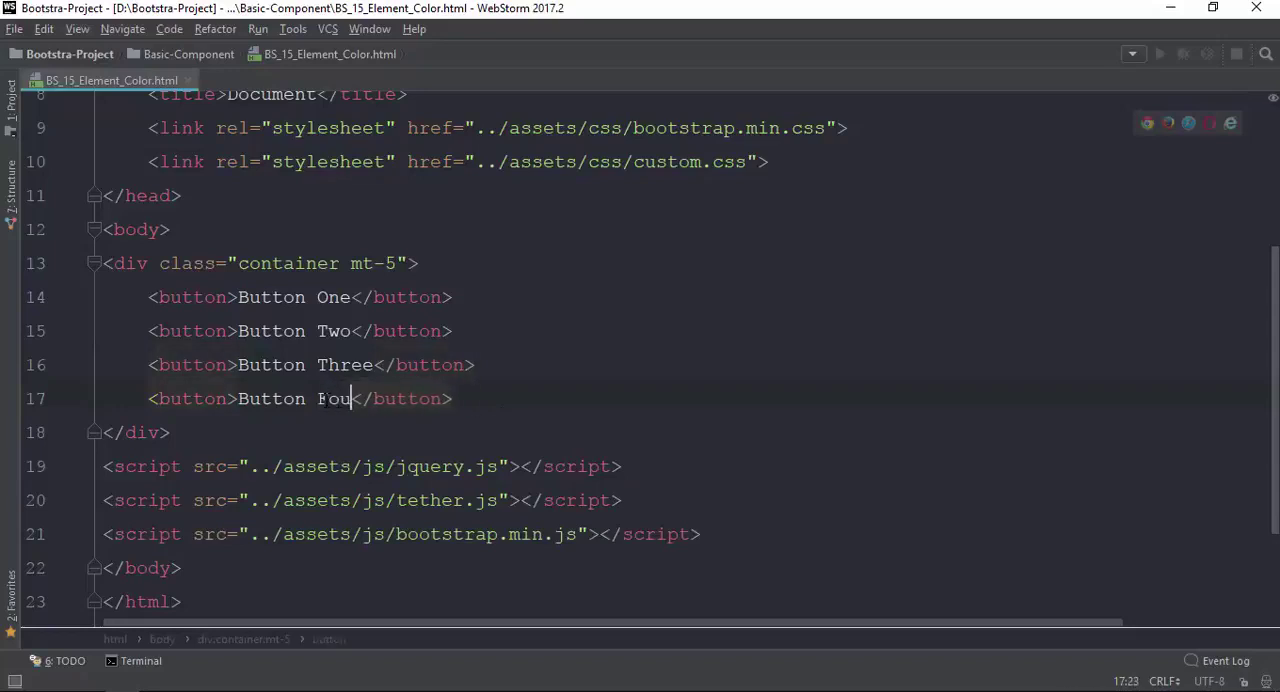
Add Button Five on line 18 and reload Chrome to show all five buttons.
click(465, 399)
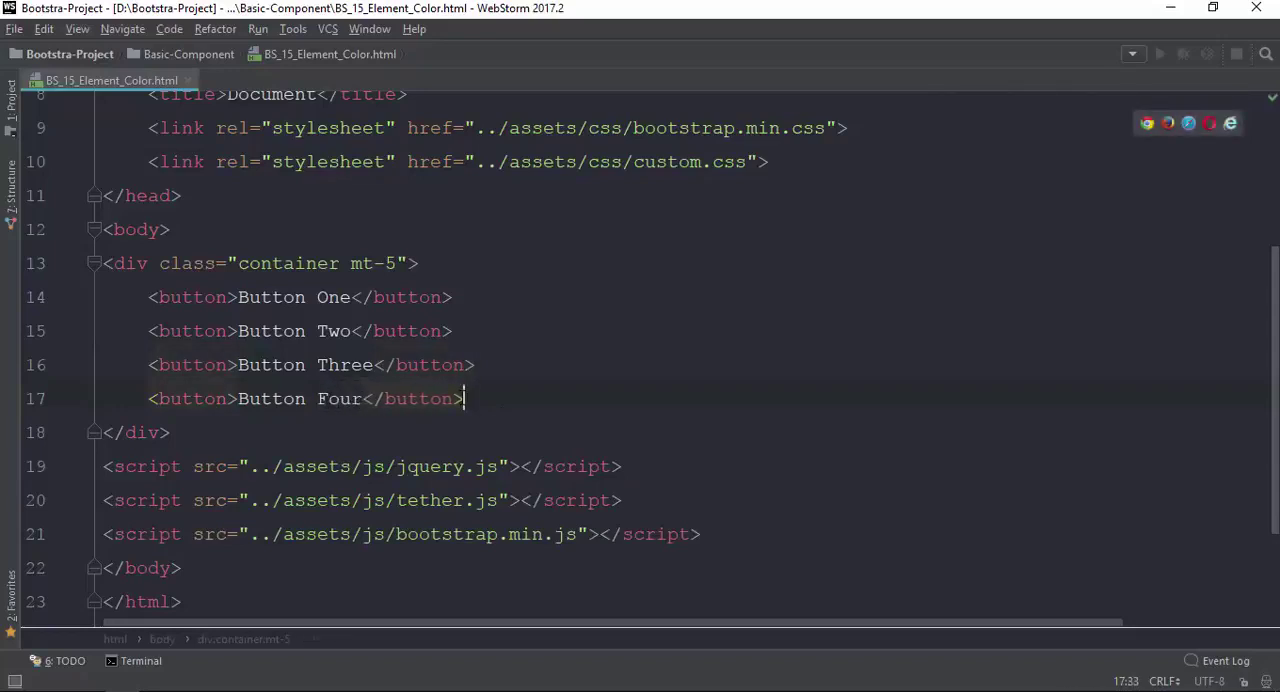
key(ctrl+d)
double_click(340, 432)
text(Five)
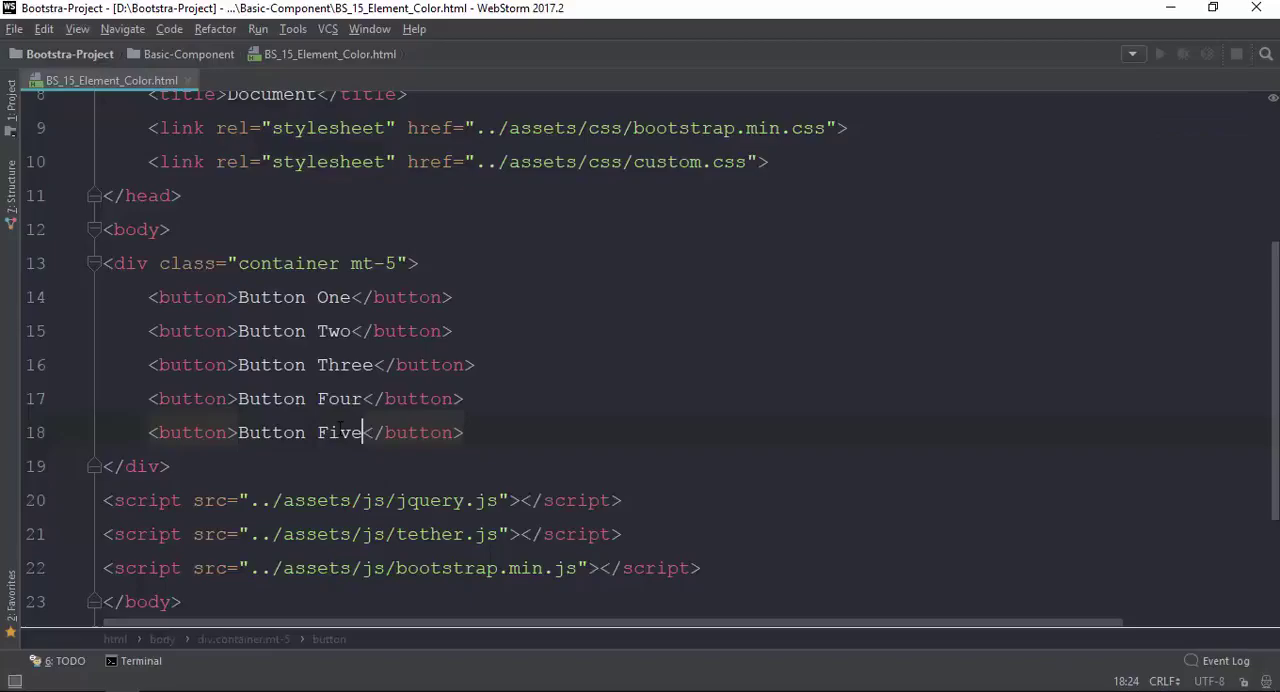
key(alt+Tab)
click(69, 41)
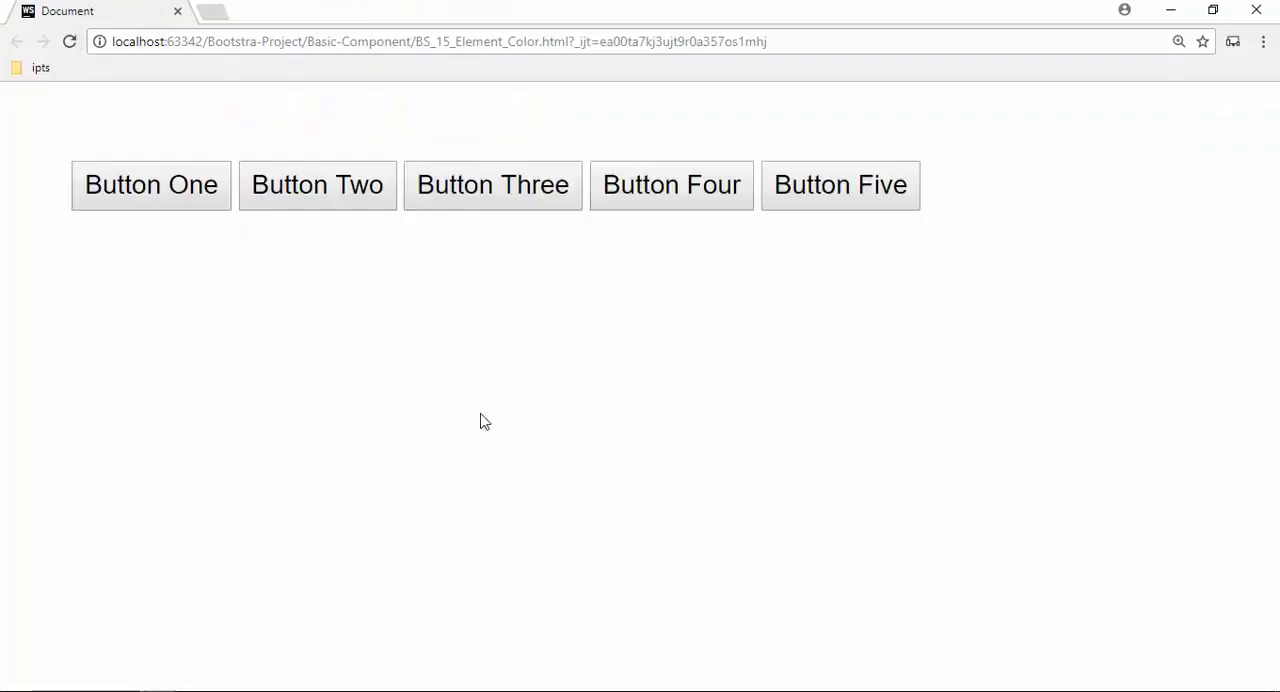
click(168, 190)
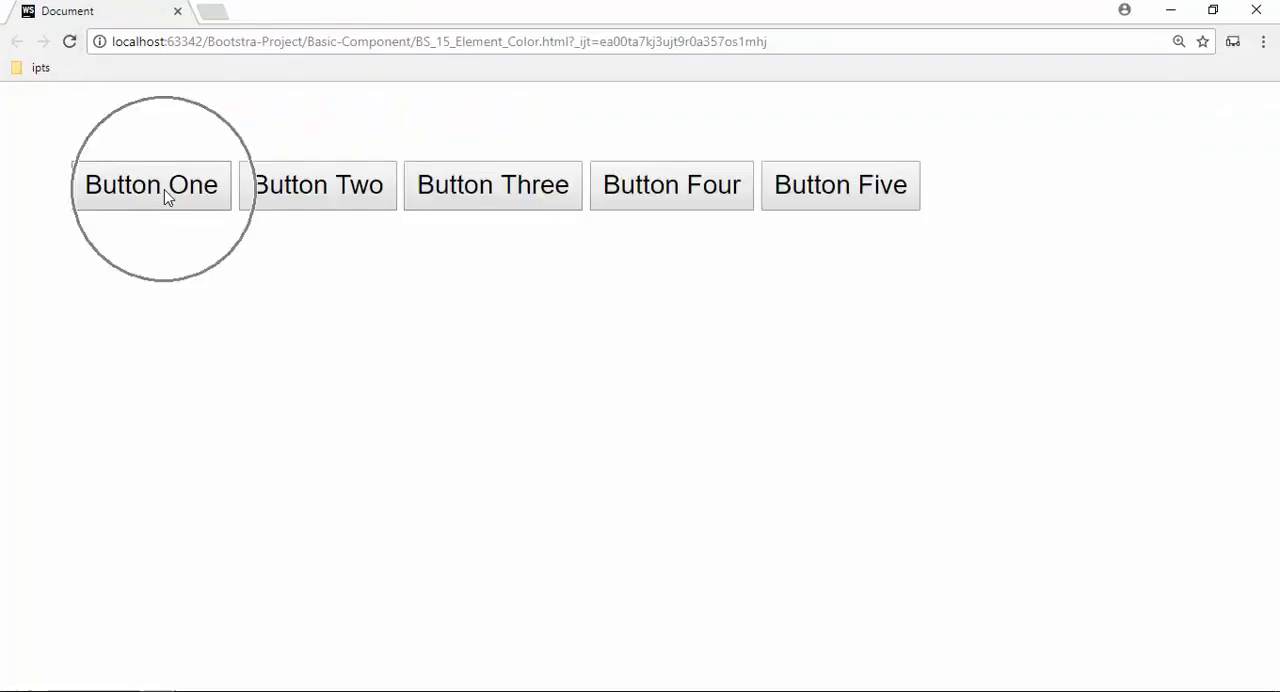
key(alt+Tab)
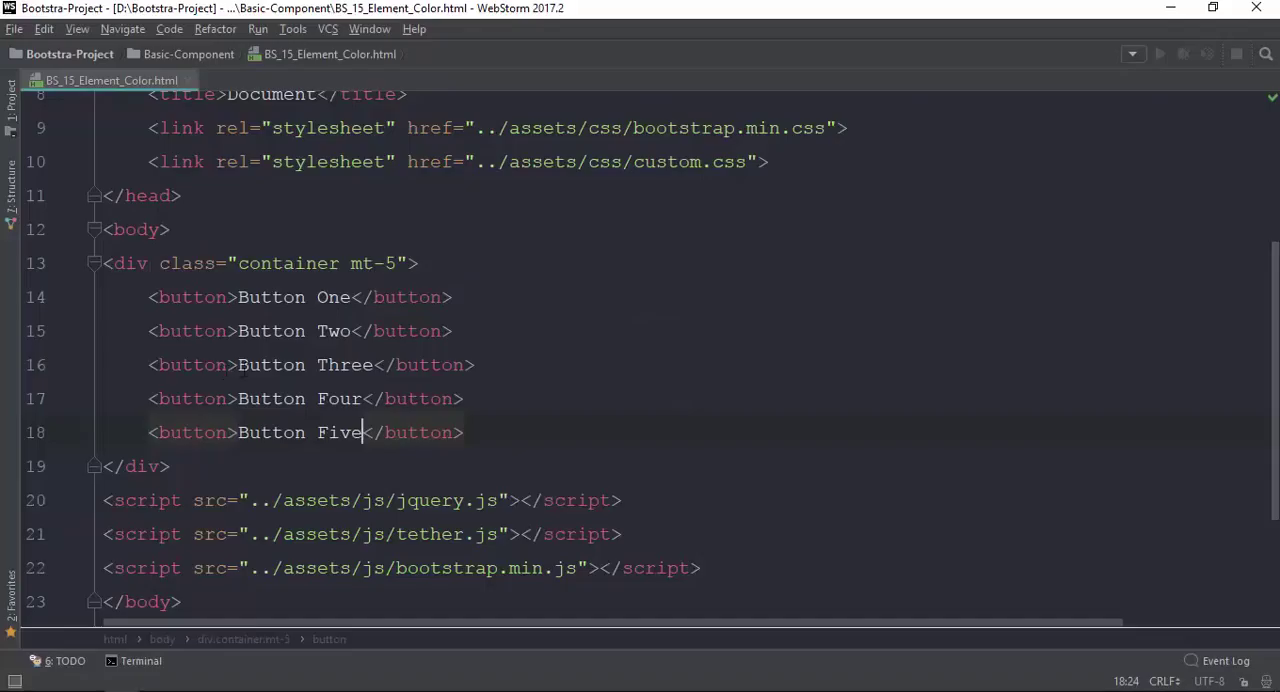
Give Button One class bg-success and check it turns green in Chrome.
click(228, 297)
text(clas)
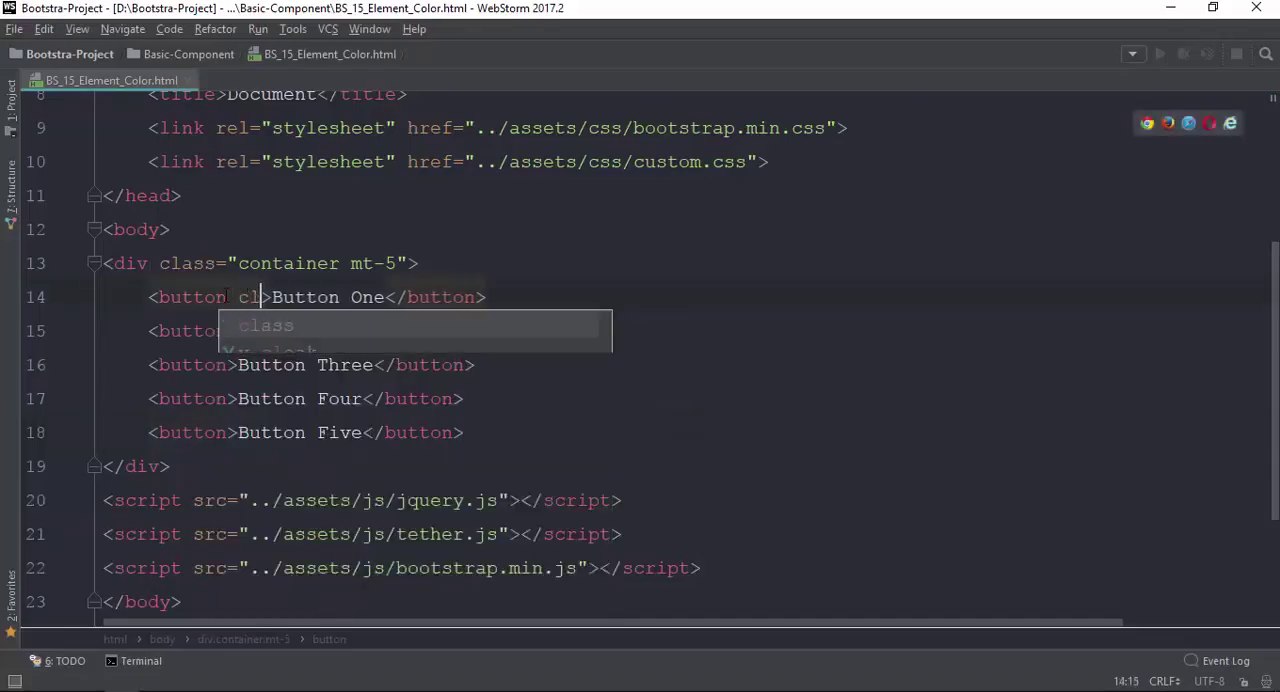
text(s="b)
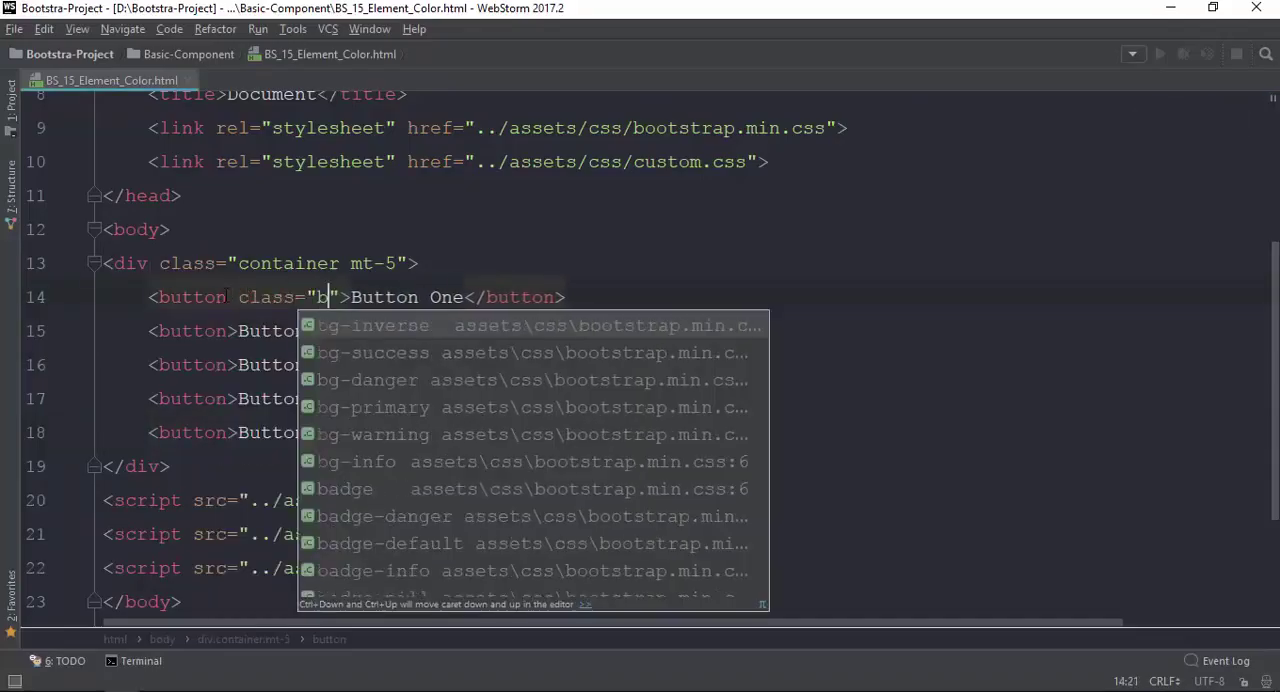
text(g-)
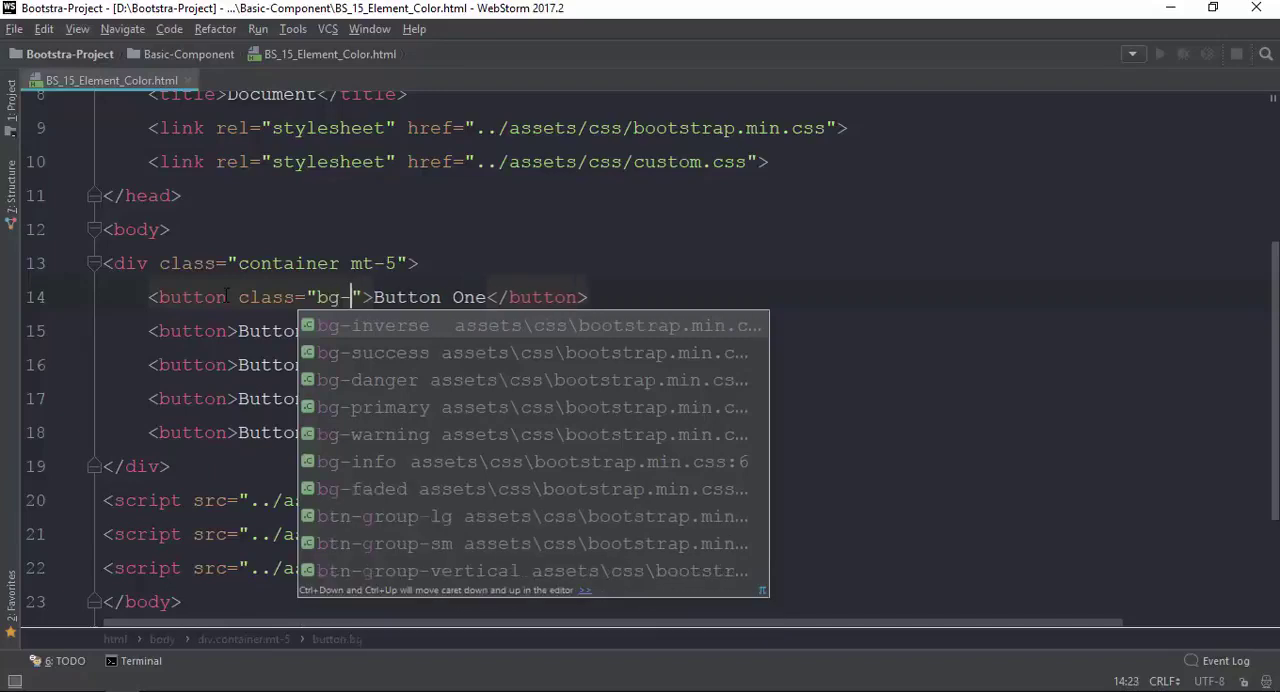
text(s)
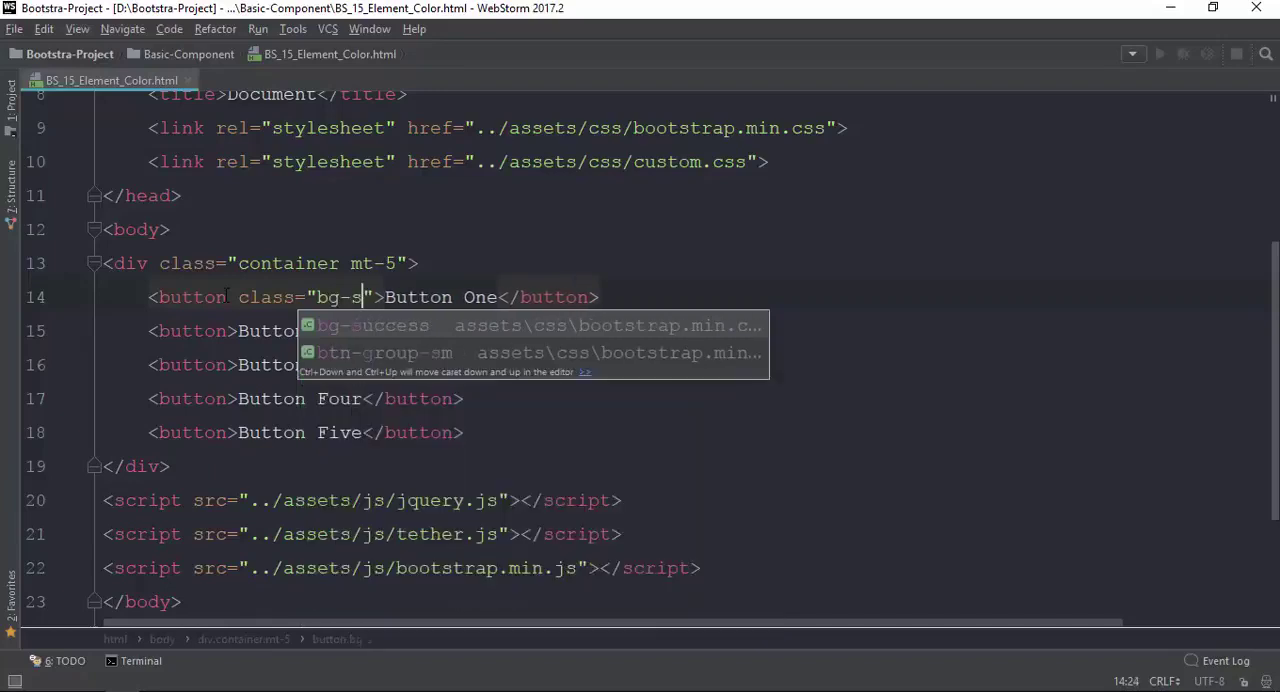
key(Return)
key(alt+Tab)
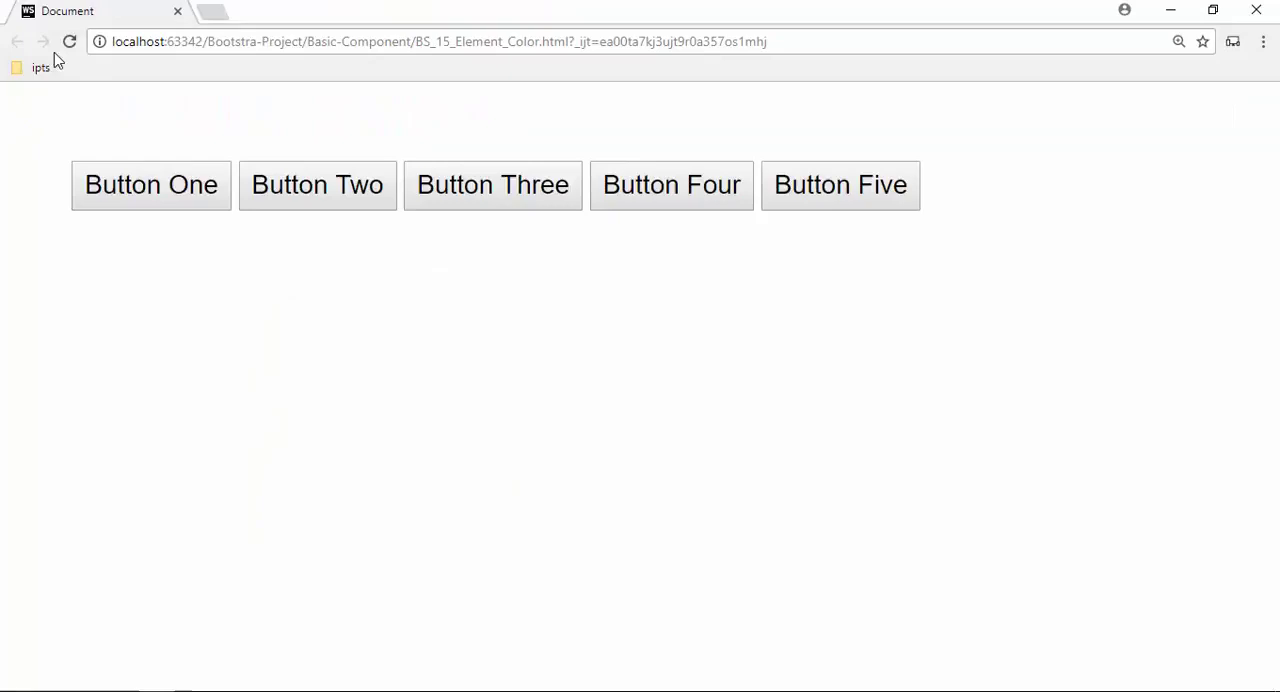
click(69, 41)
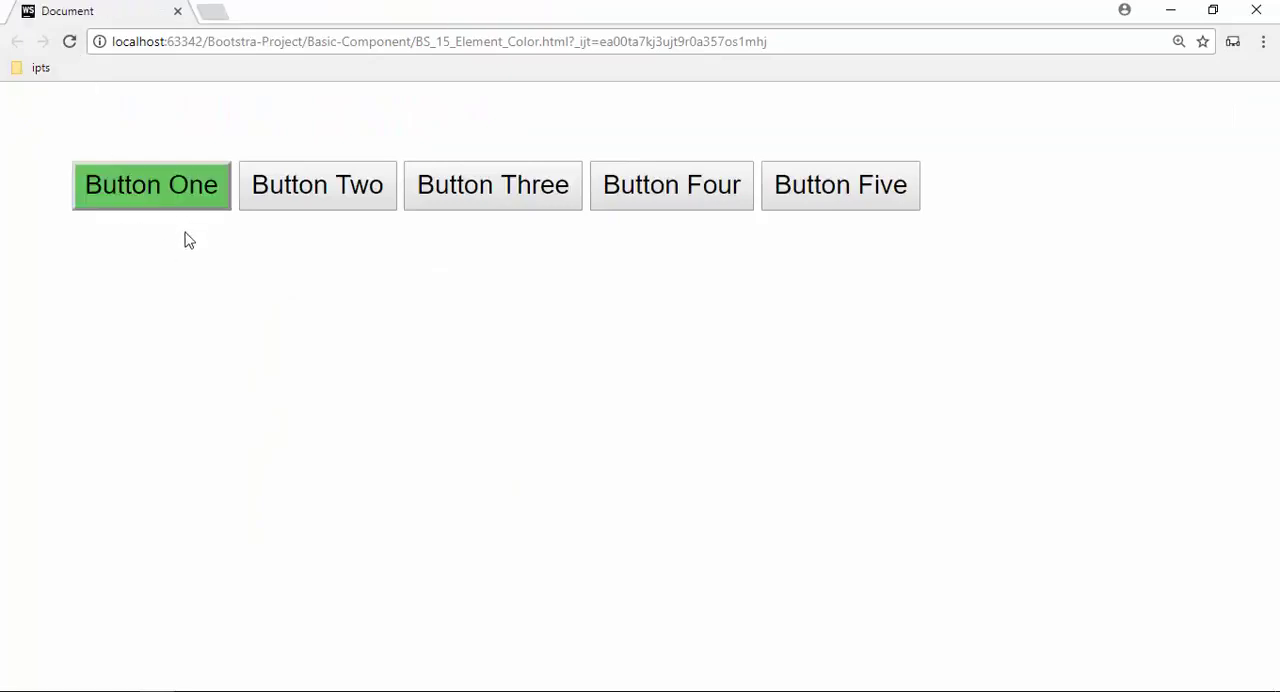
key(alt+Tab)
Give Button Two class bg-danger and check it turns red in Chrome.
click(230, 331)
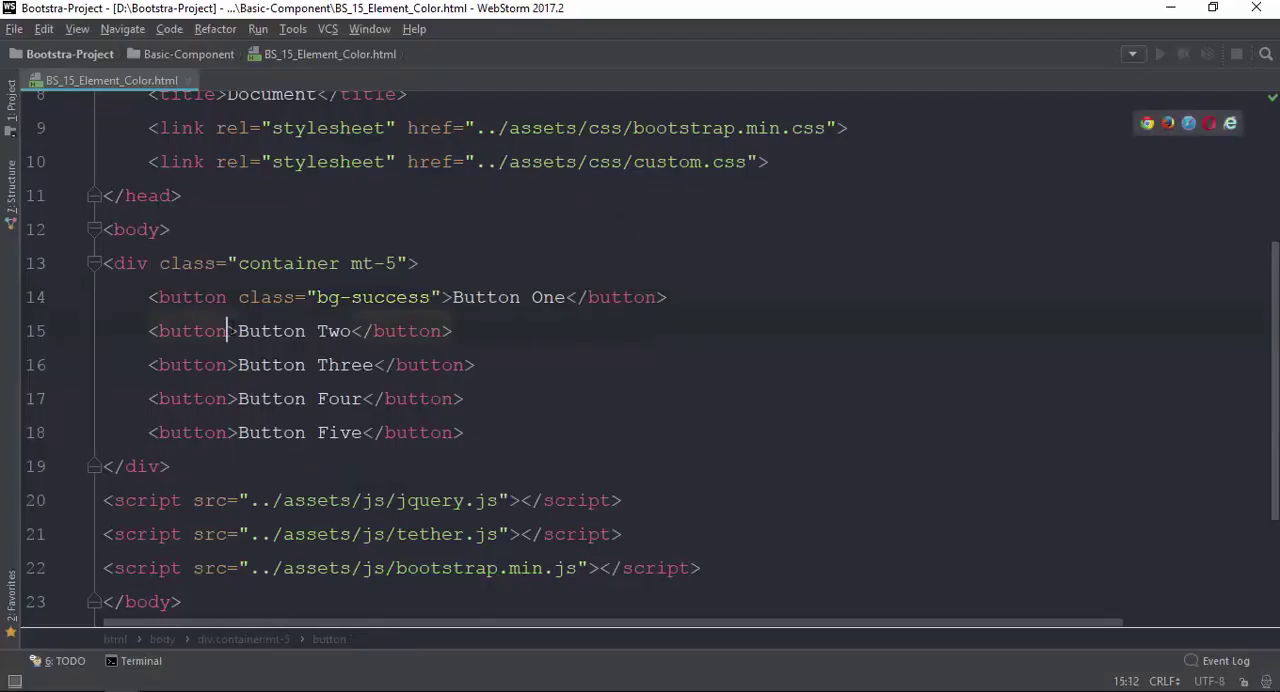
text(cl)
key(Return)
text(bg)
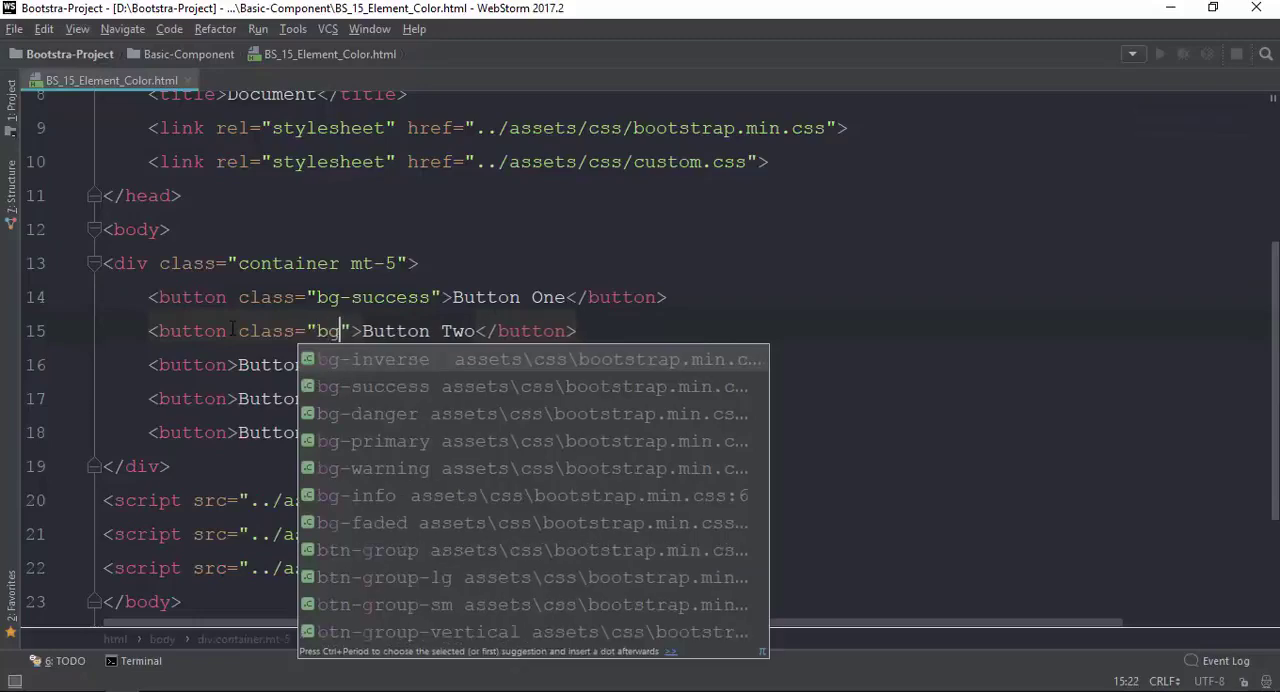
text(-d)
key(Return)
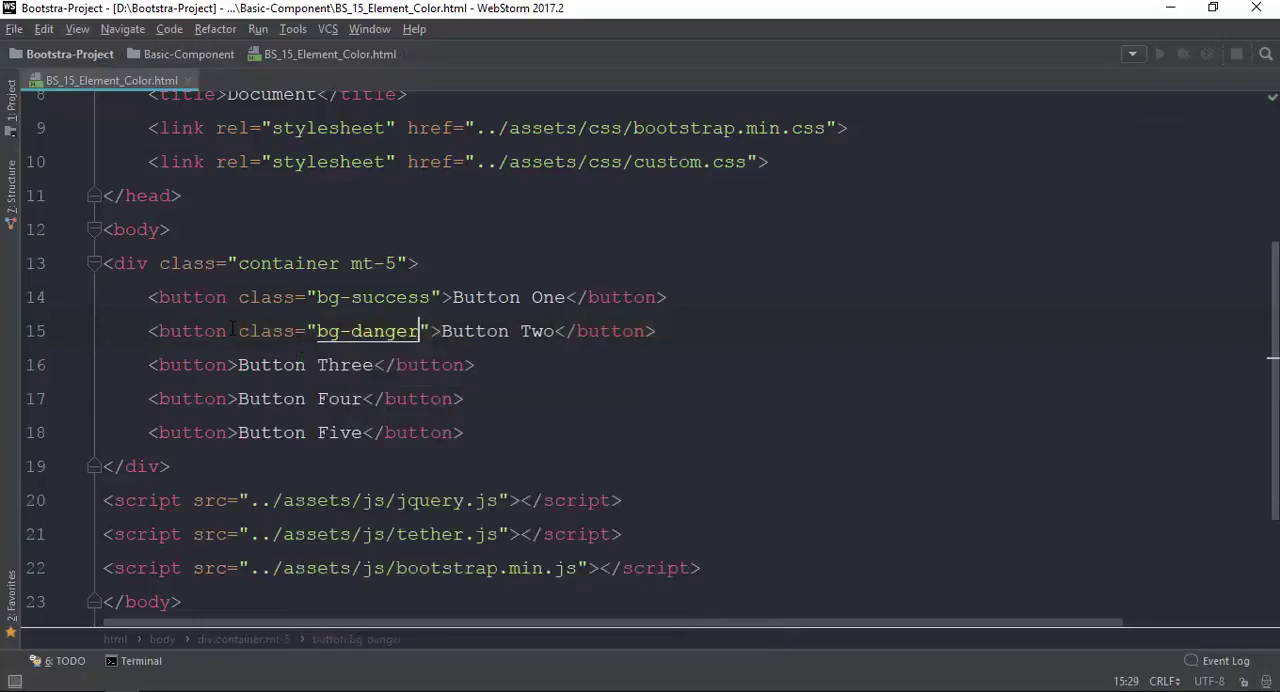
key(alt+Tab)
click(69, 41)
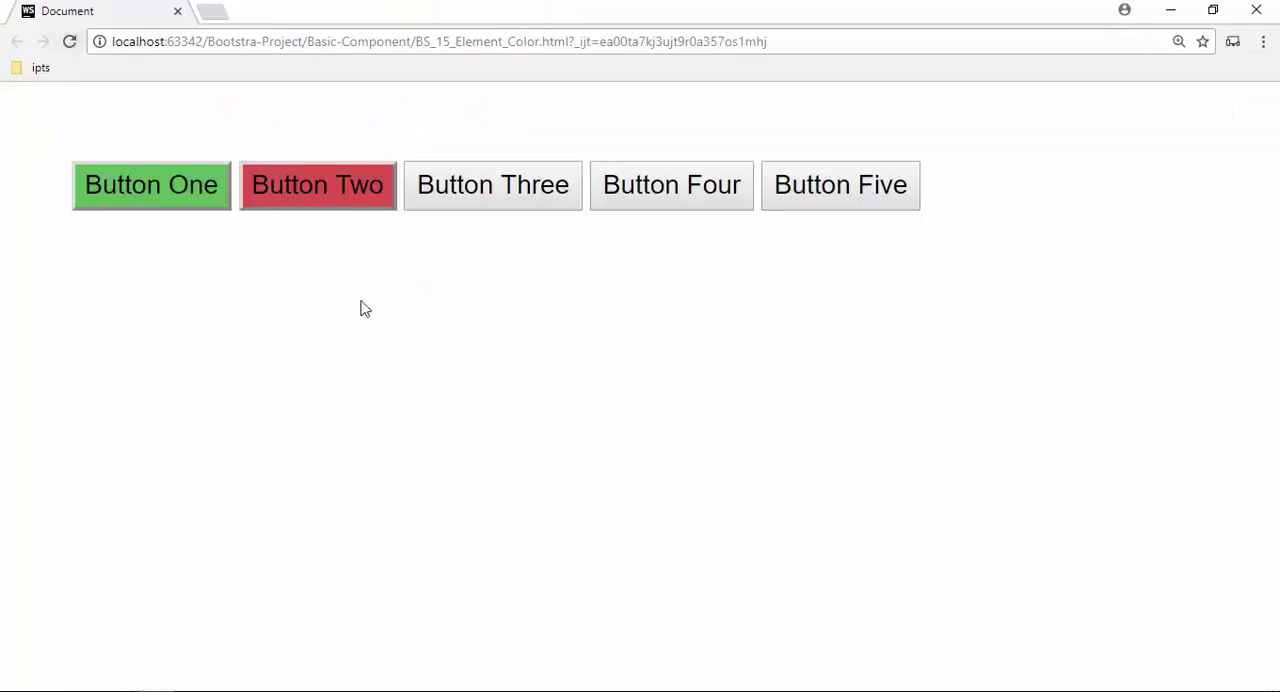
key(alt+Tab)
Give Button Three class bg-primary, save, and check it turns blue in Chrome.
click(229, 365)
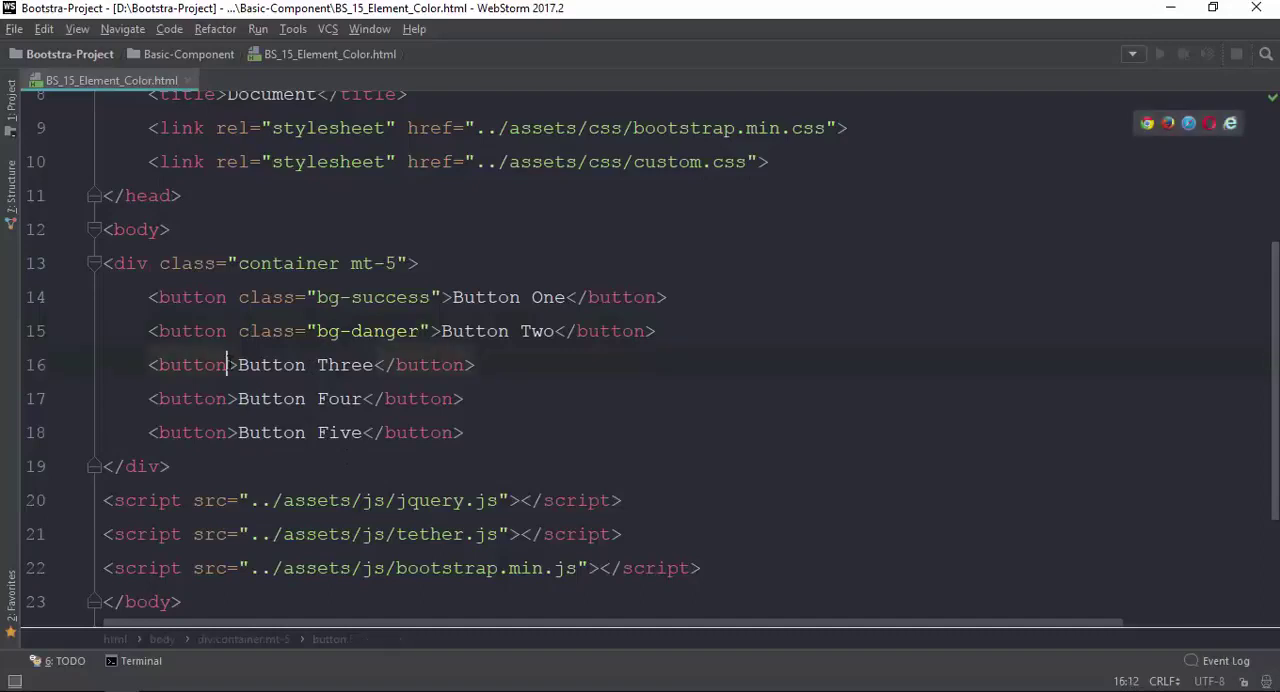
text(cl)
key(Return)
text(bg)
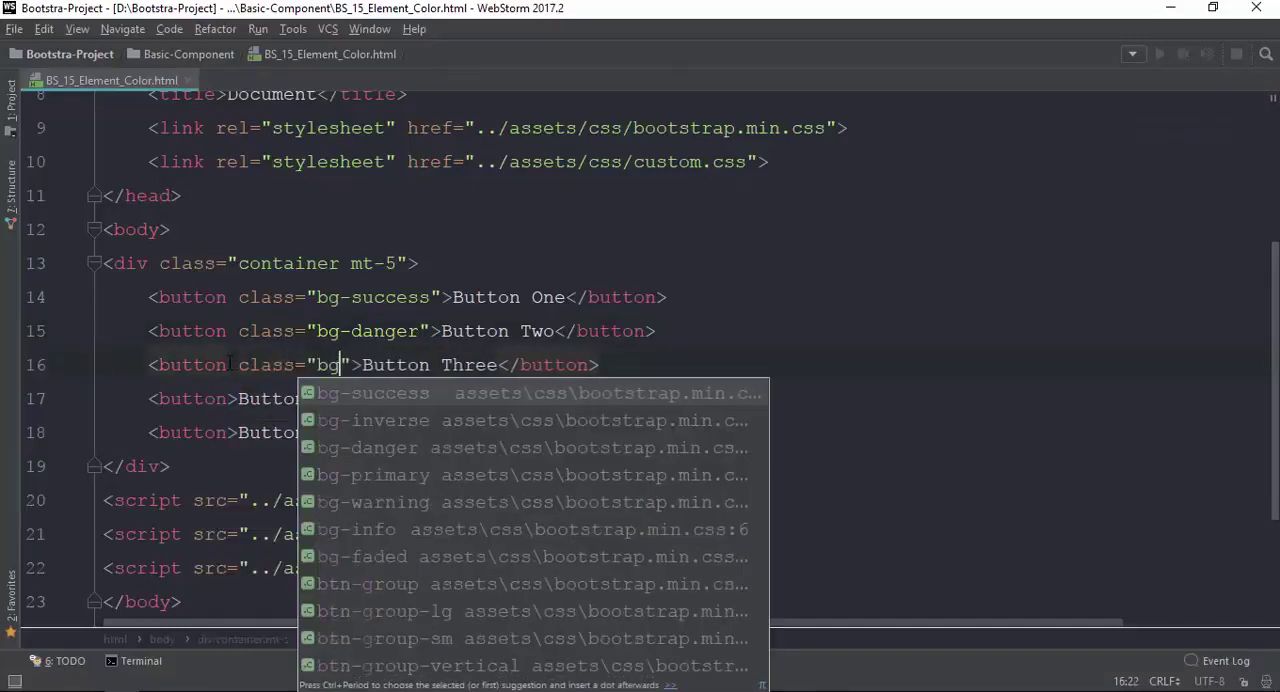
text(-pr)
key(Return)
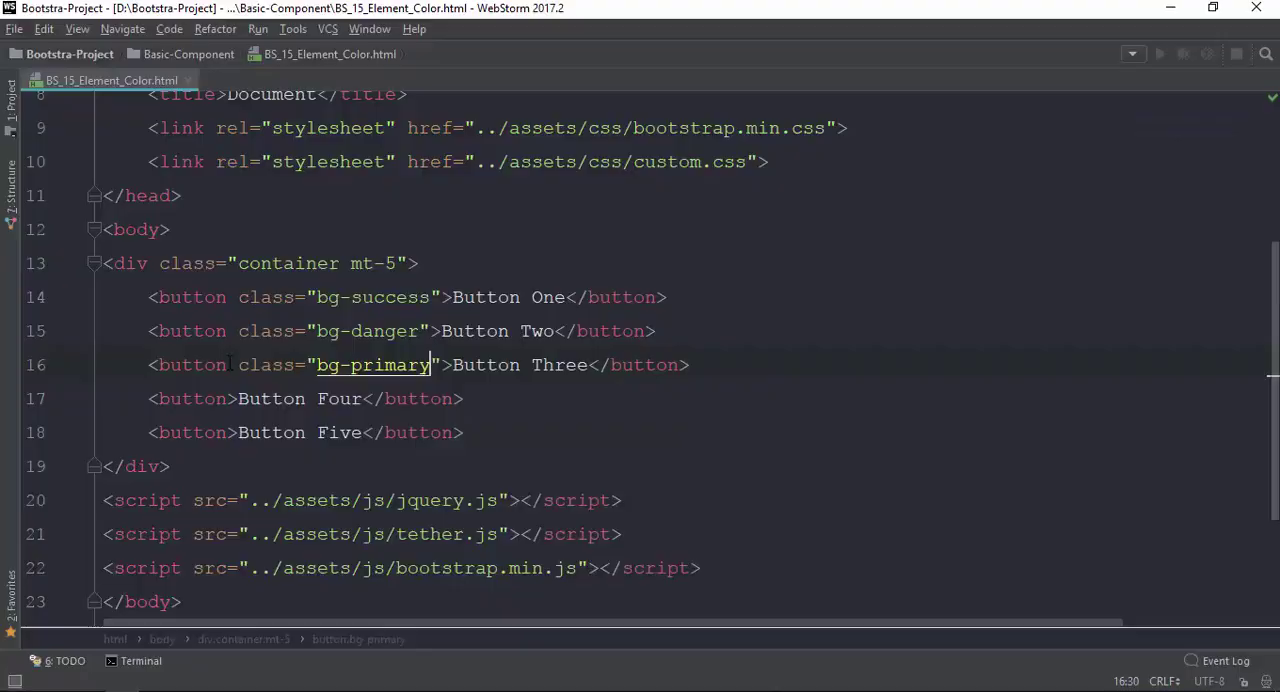
key(ctrl+s)
key(alt+Tab)
click(69, 41)
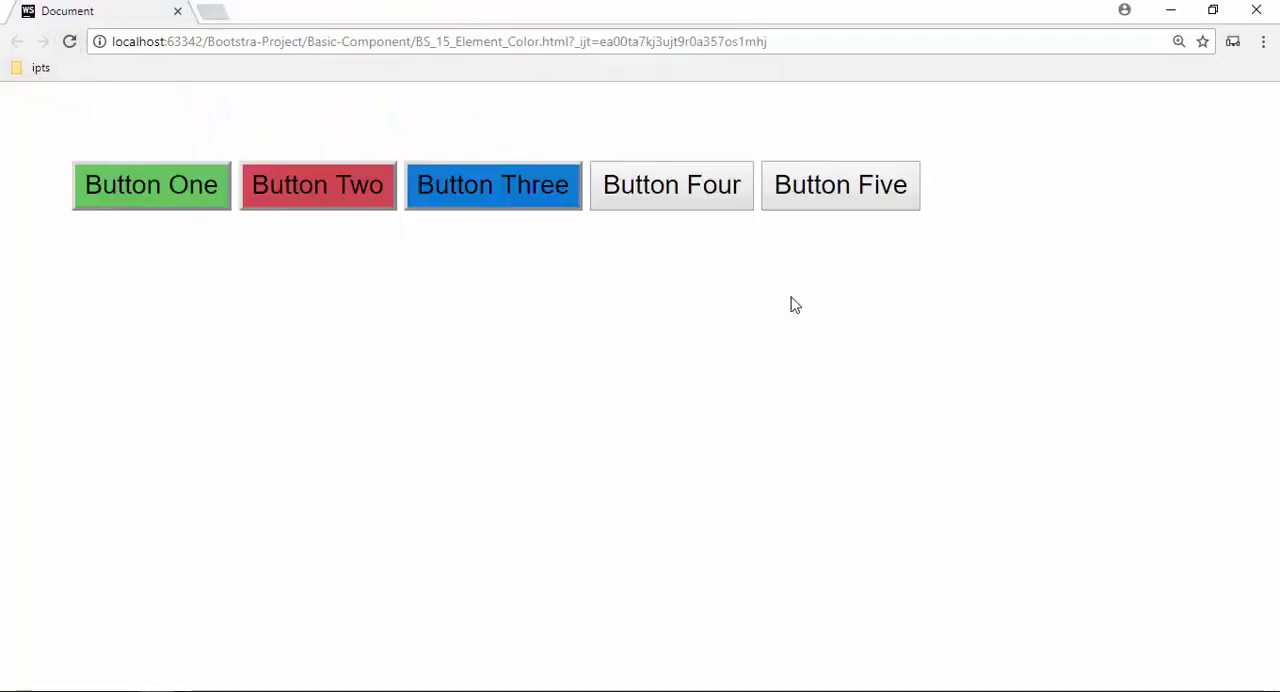
key(alt+Tab)
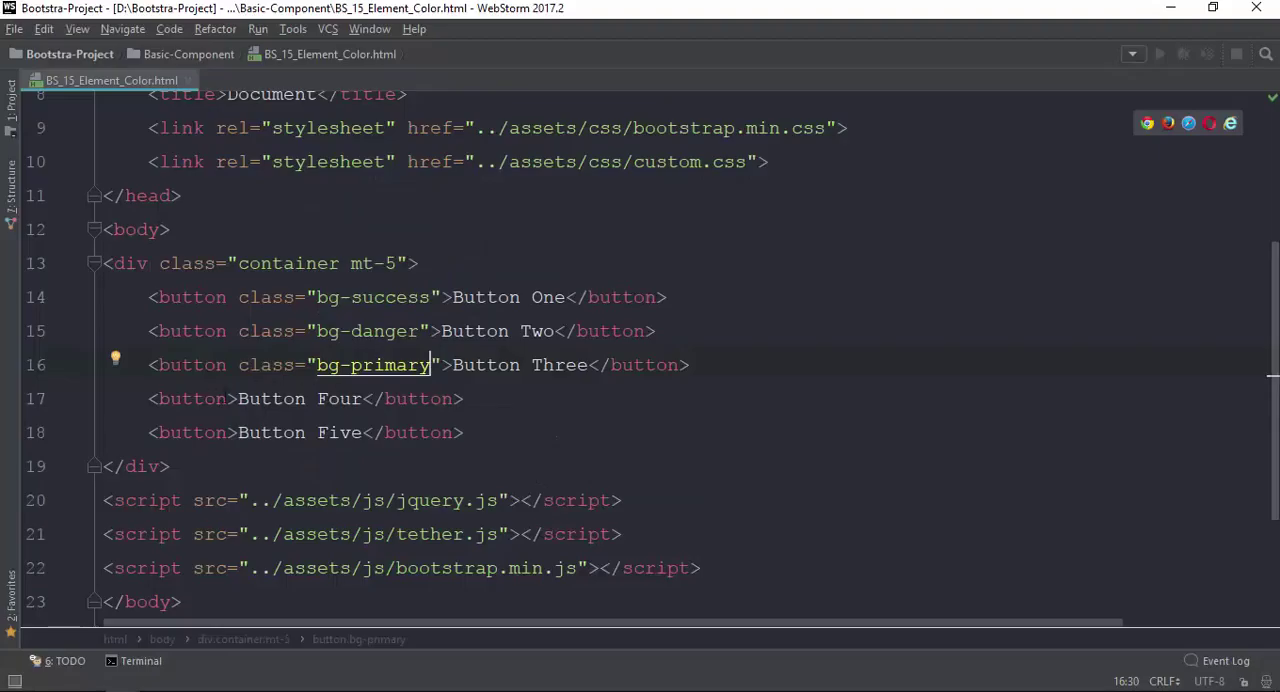
Give Button Four class bg-warning and check it turns orange in Chrome.
click(228, 398)
text(class)
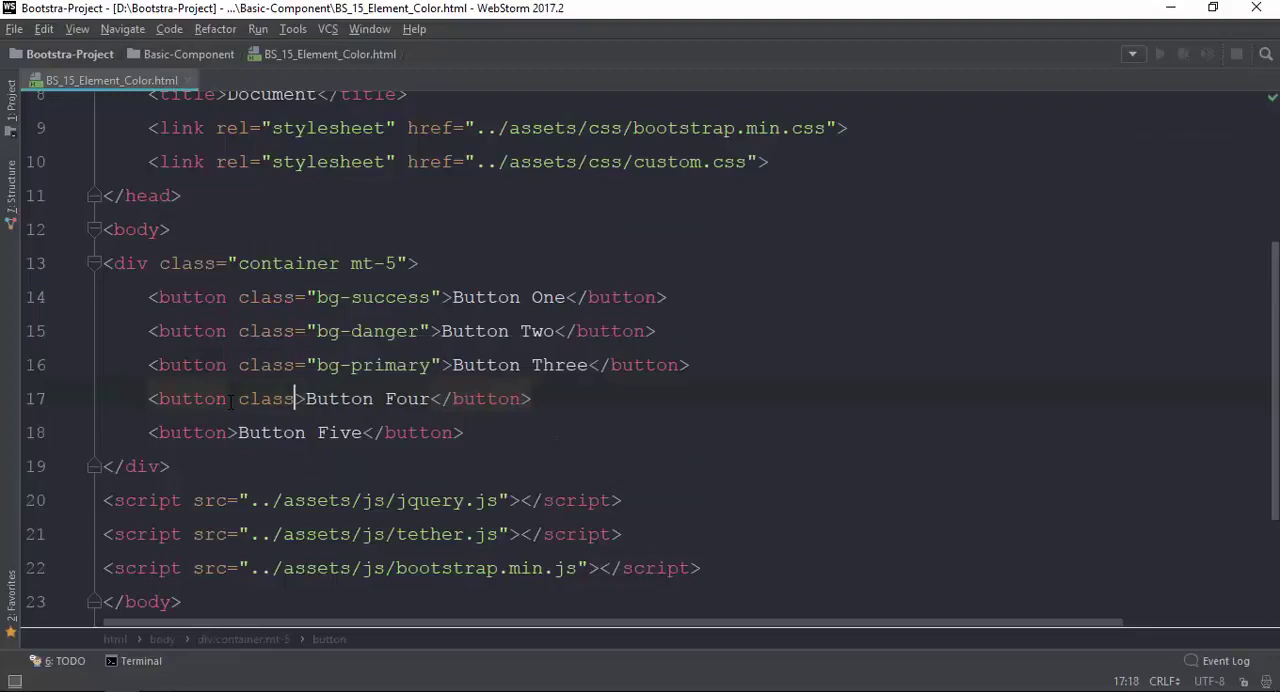
text(=)
text("bg)
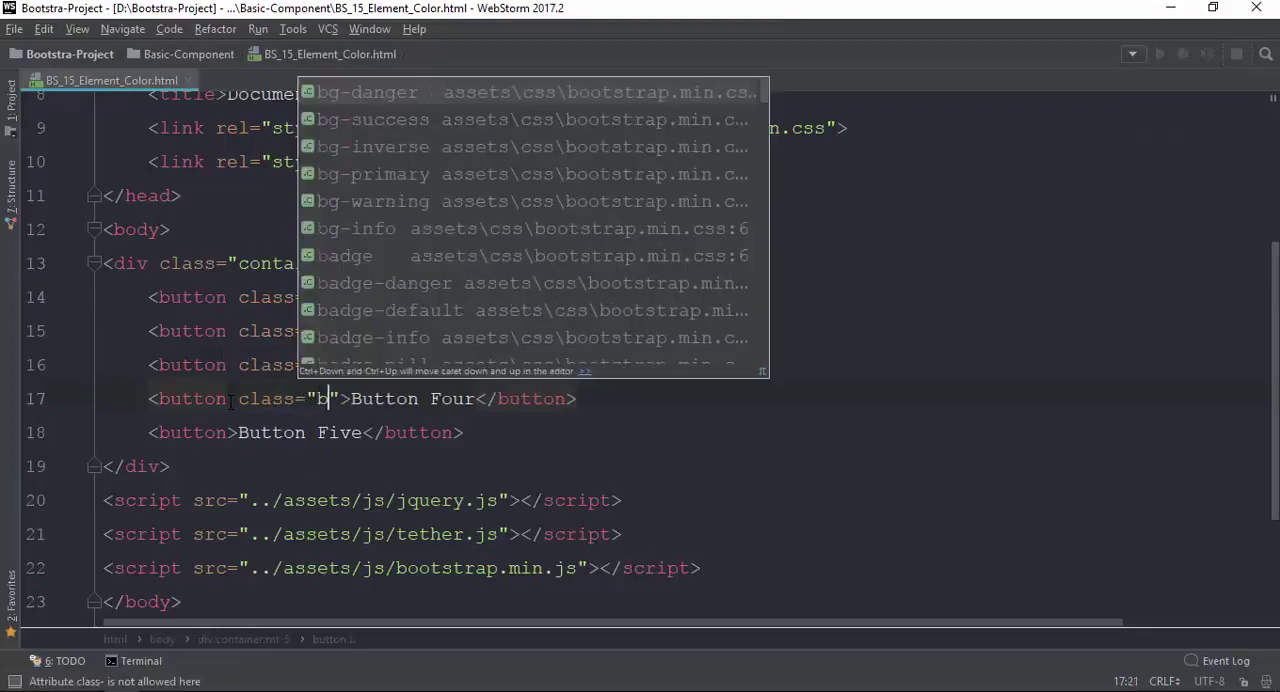
text(-w)
key(Return)
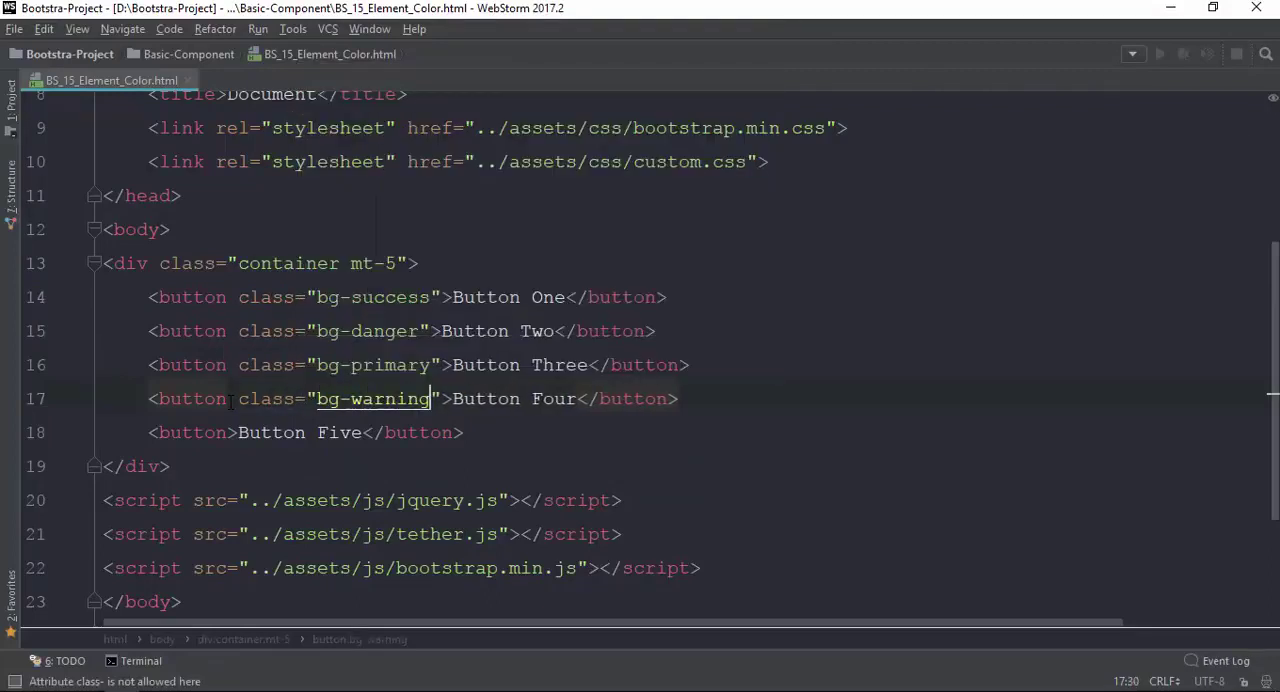
key(alt+Tab)
click(69, 41)
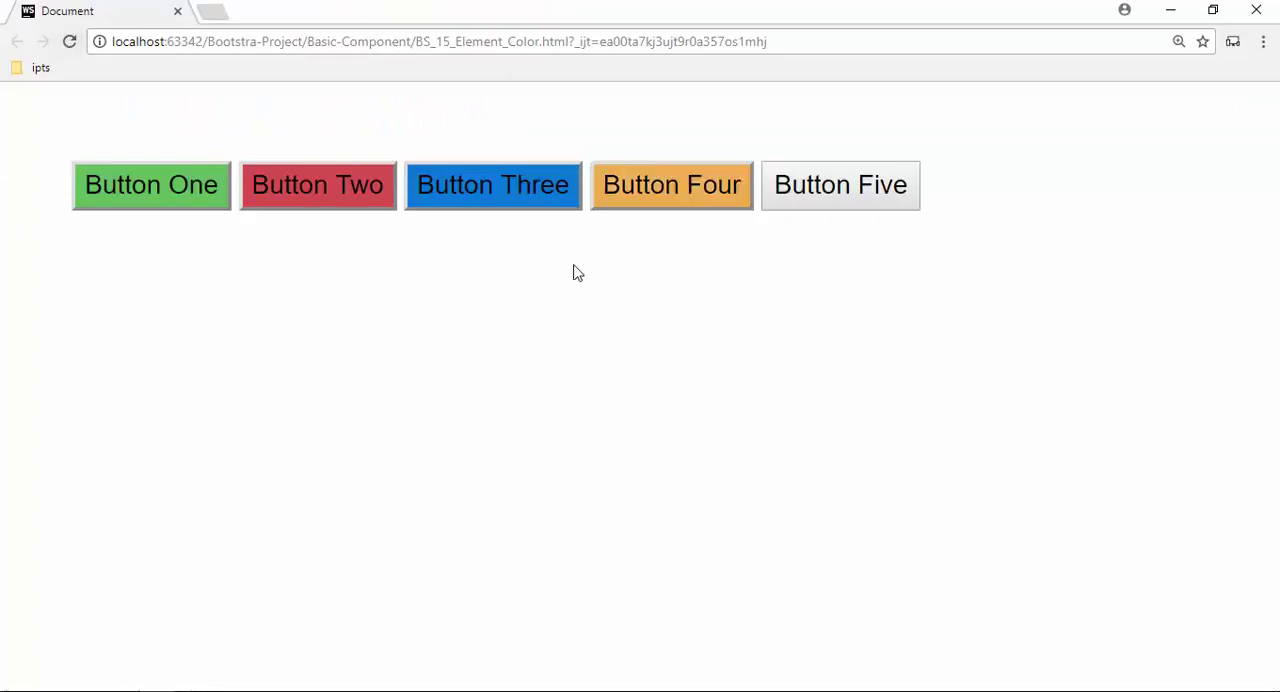
key(alt+Tab)
Give Button Five class bg-inverse, save, and check its dark background in Chrome.
click(229, 432)
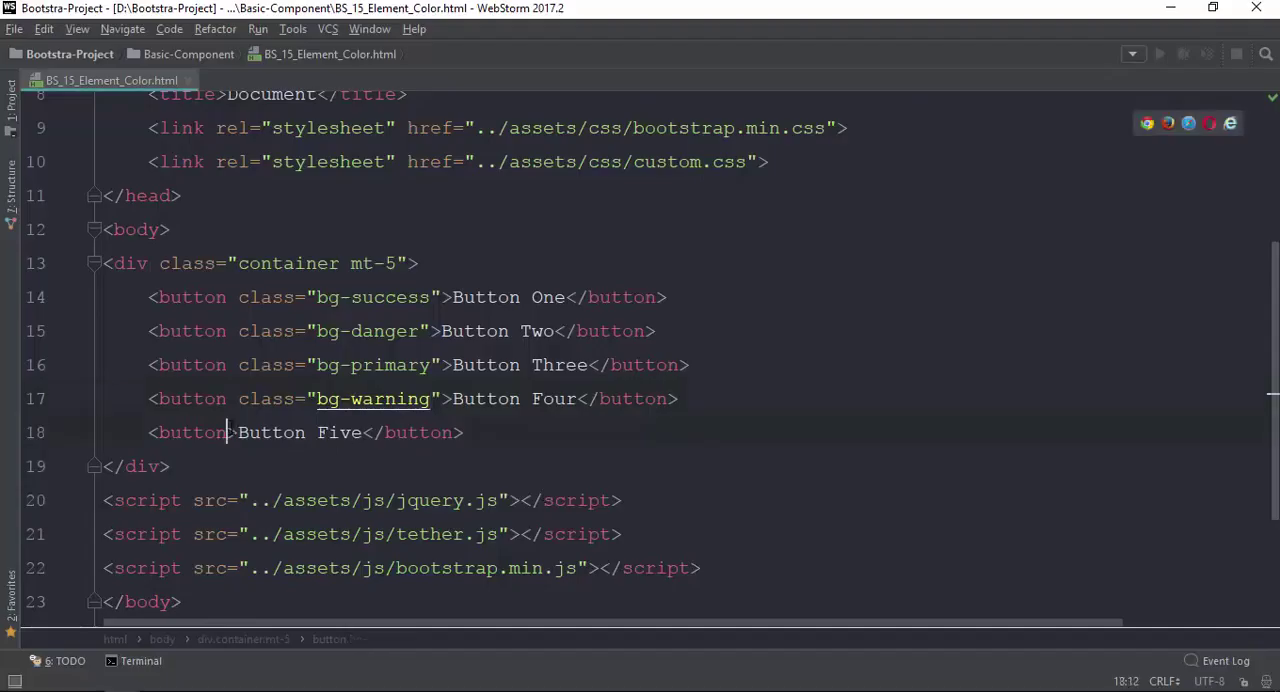
text(class=")
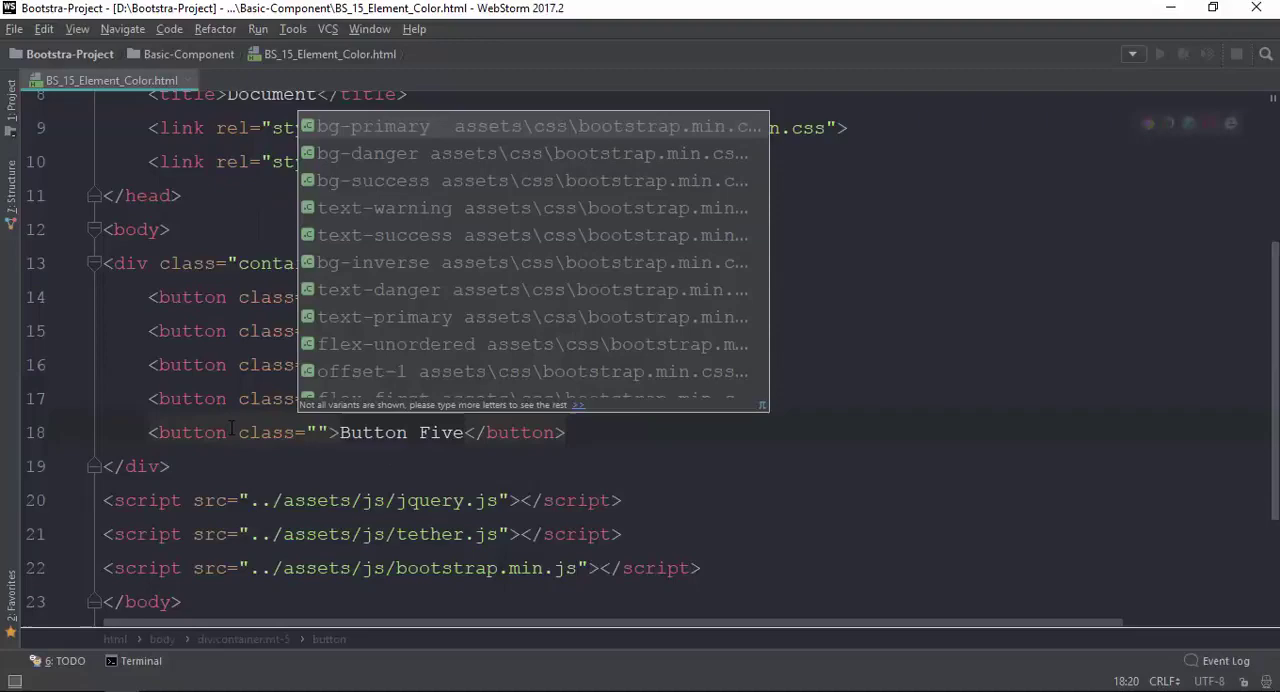
text(bg-i)
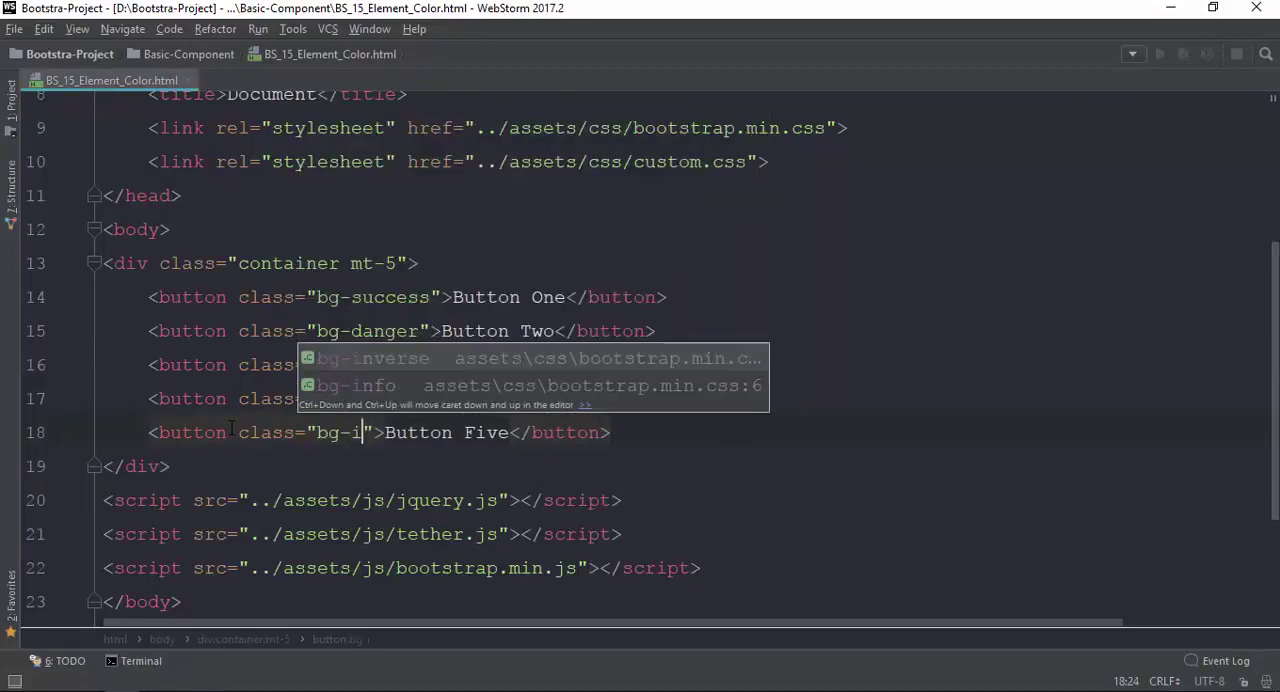
key(Return)
key(ctrl+s)
key(alt+Tab)
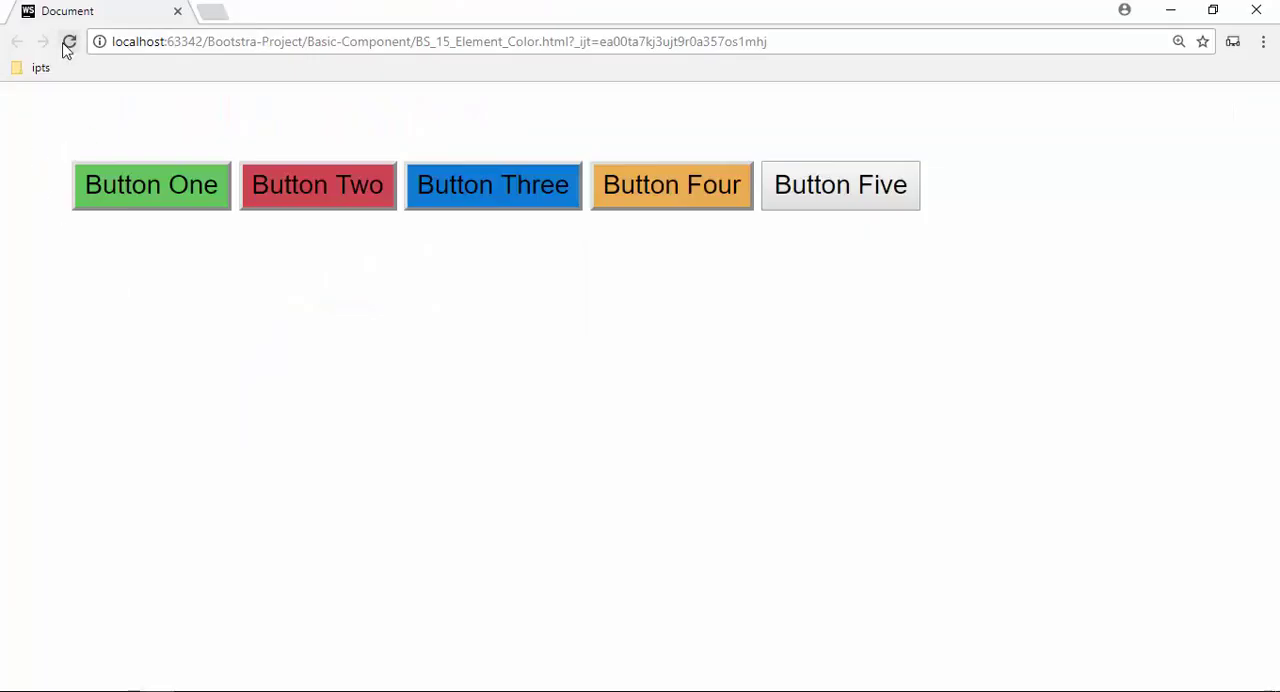
click(68, 42)
key(alt+Tab)
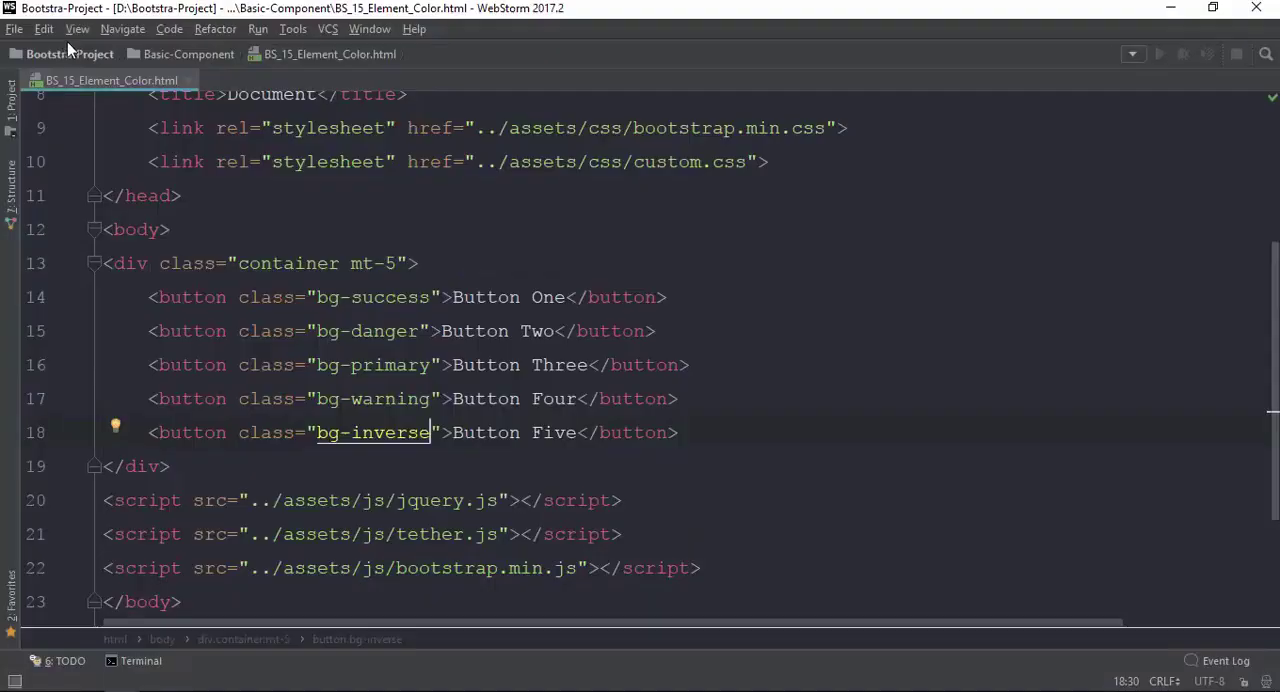
Add text-white to Button Five, save, and check the white lettering in Chrome.
click(429, 432)
text(text-w)
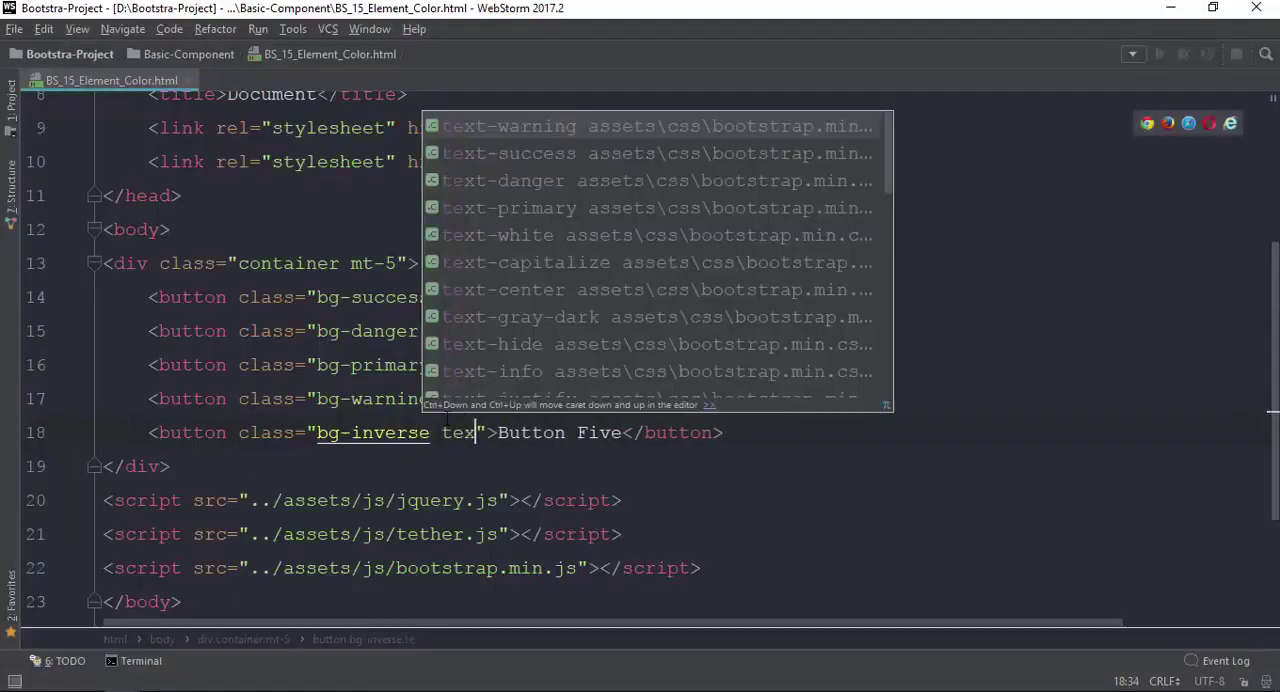
key(Return)
key(ctrl+s)
key(alt+Tab)
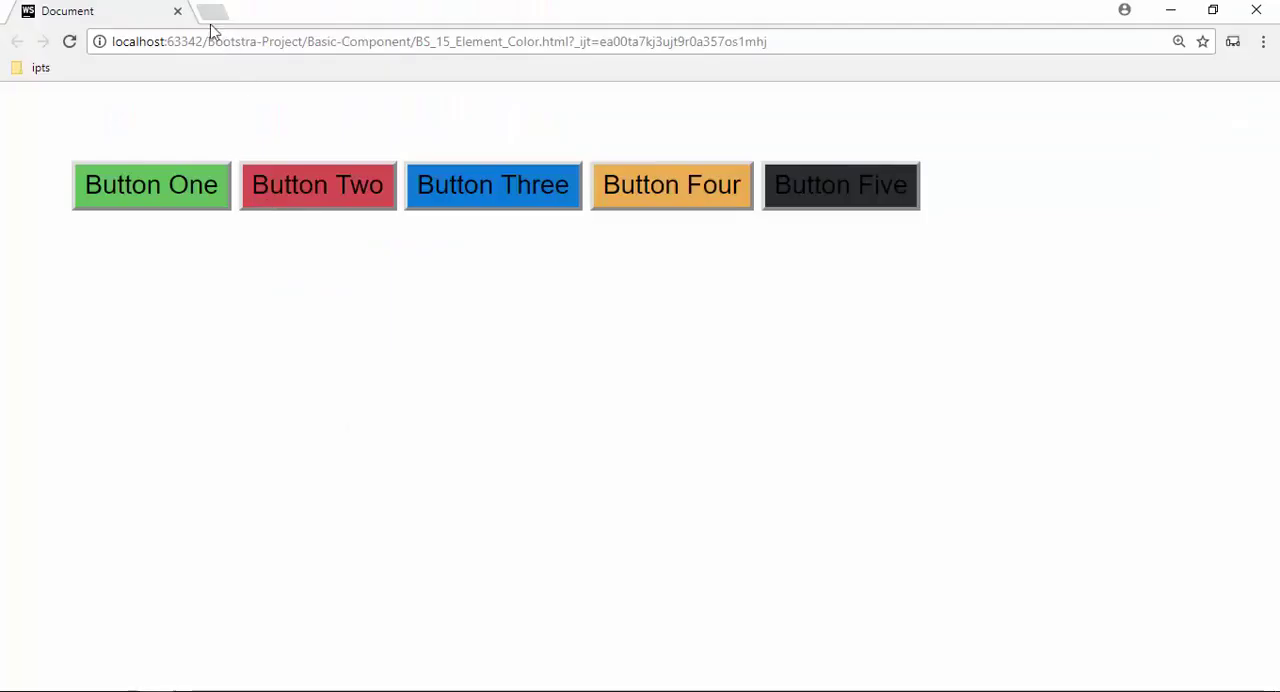
click(70, 42)
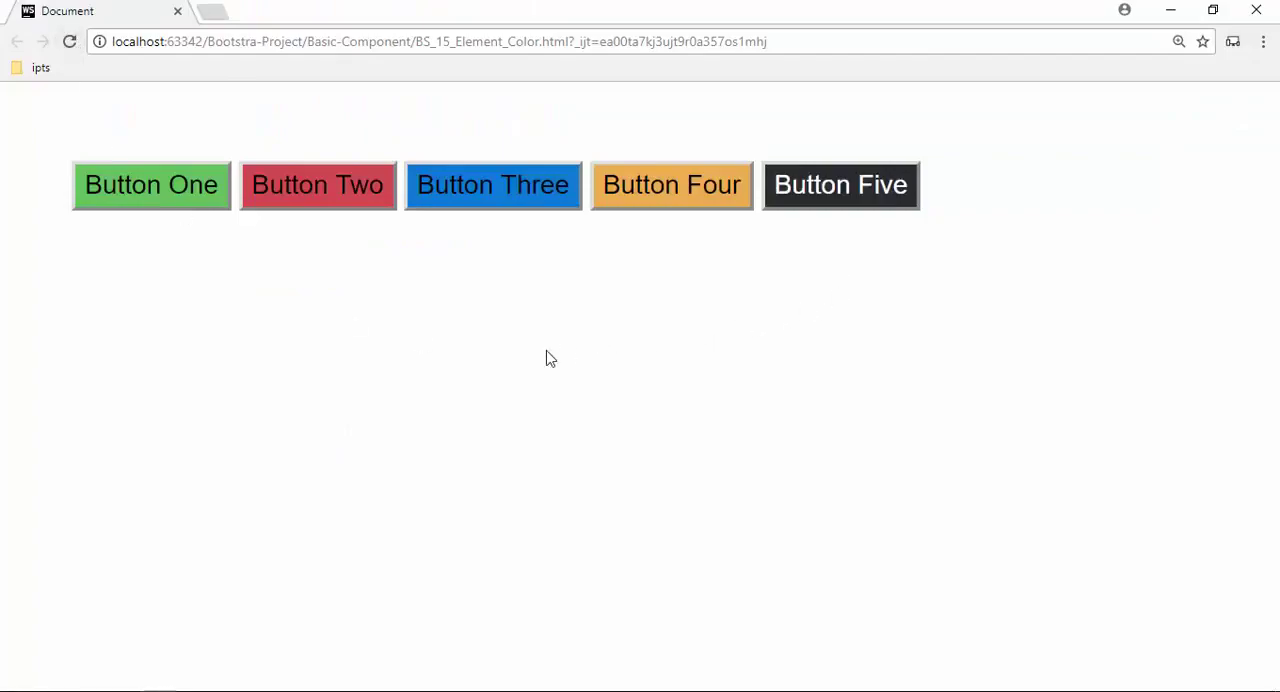
key(alt+Tab)
Duplicate the Button Five line on line 19 with class bg-faded and reload Chrome.
key(ctrl+d)
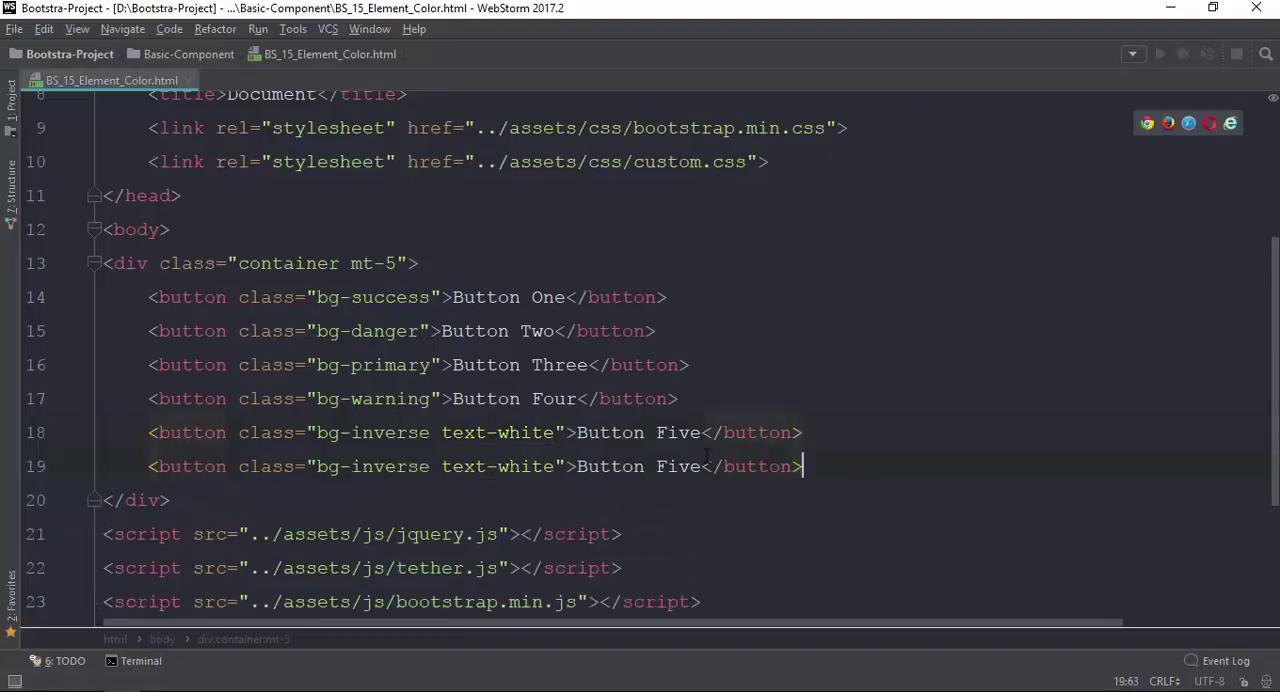
key(ctrl+shift+Left)
key(ctrl+shift+Left)
key(ctrl+shift+Left)
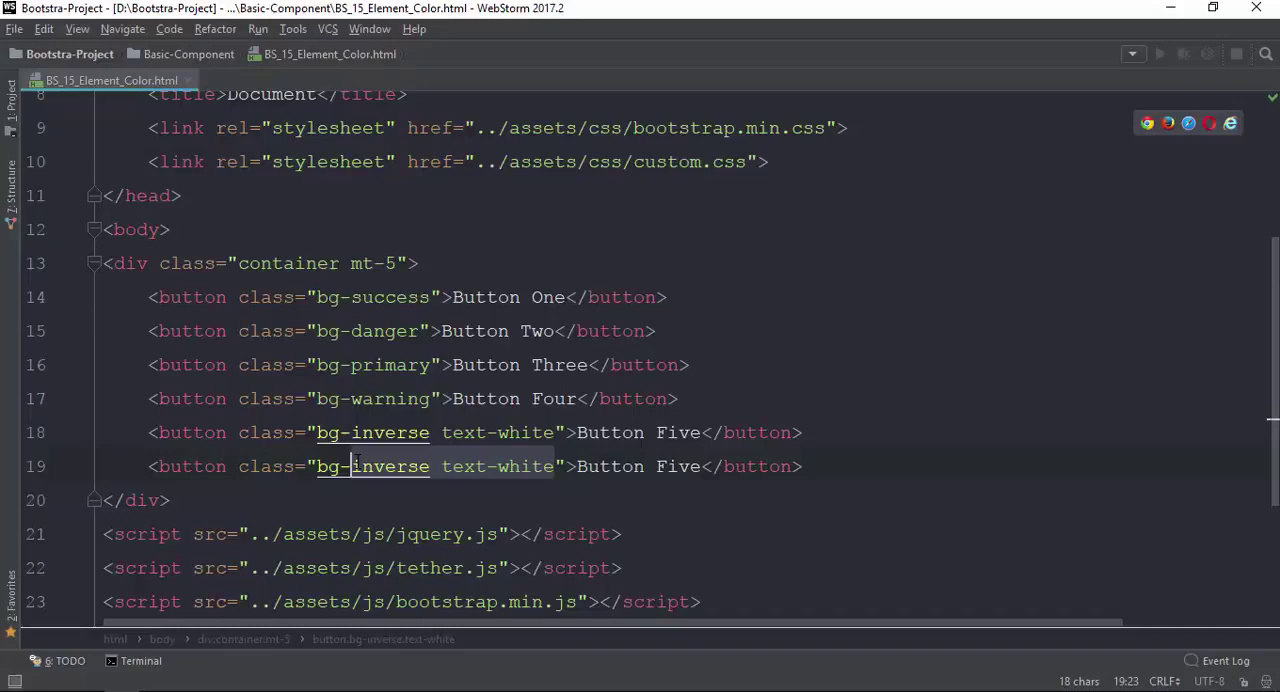
text(faded)
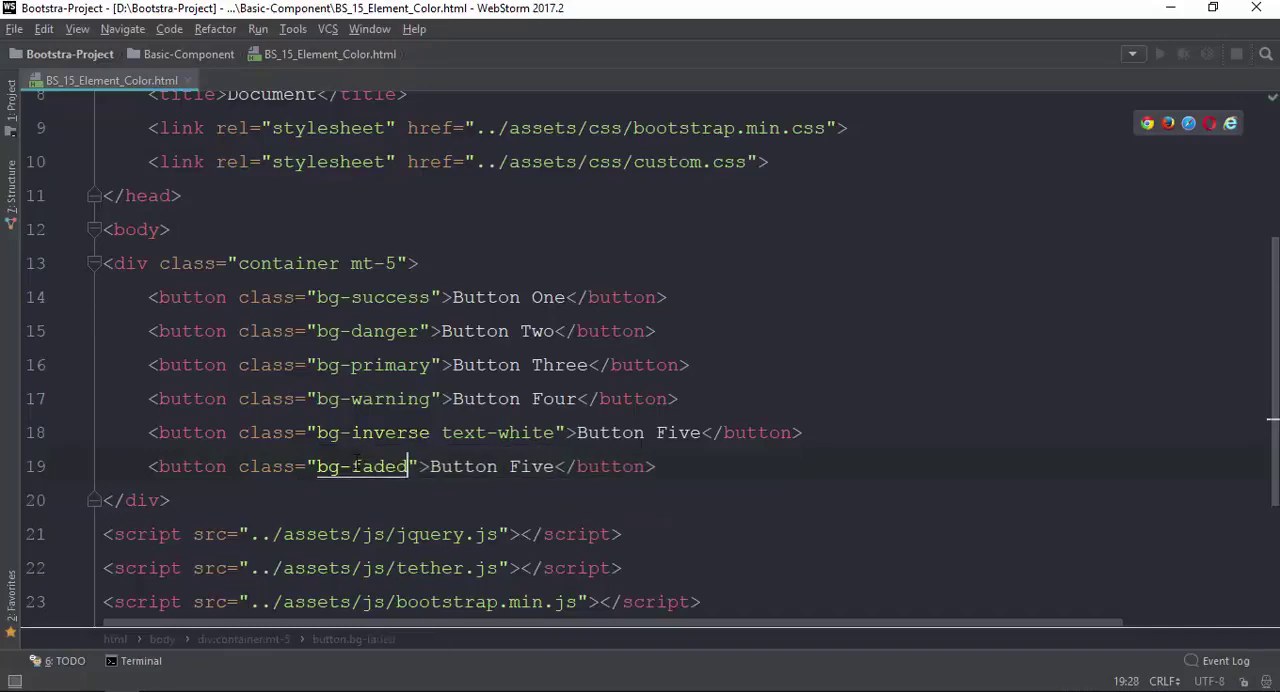
key(alt+Tab)
click(69, 41)
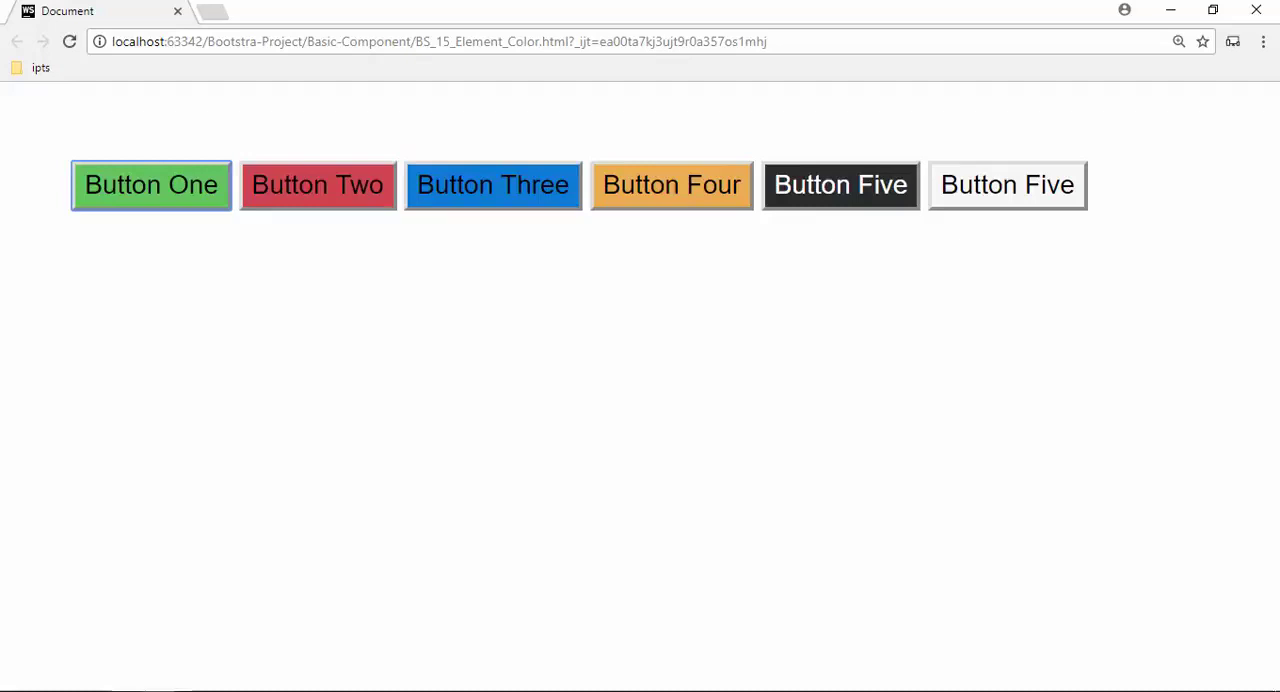
Review the bg-inverse, bg-faded and bg-success labels, close PowerPoint with Don't Save, then return to line 19.
key(alt+Tab)
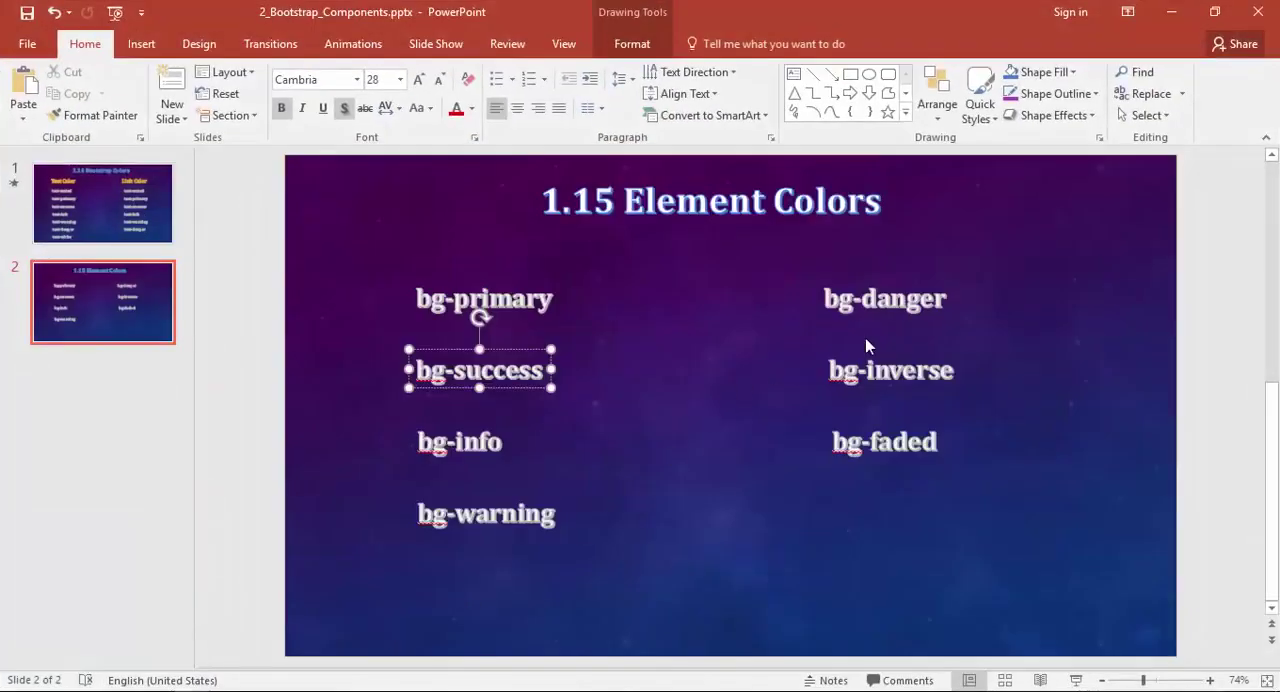
click(890, 370)
click(884, 442)
click(480, 371)
click(1258, 11)
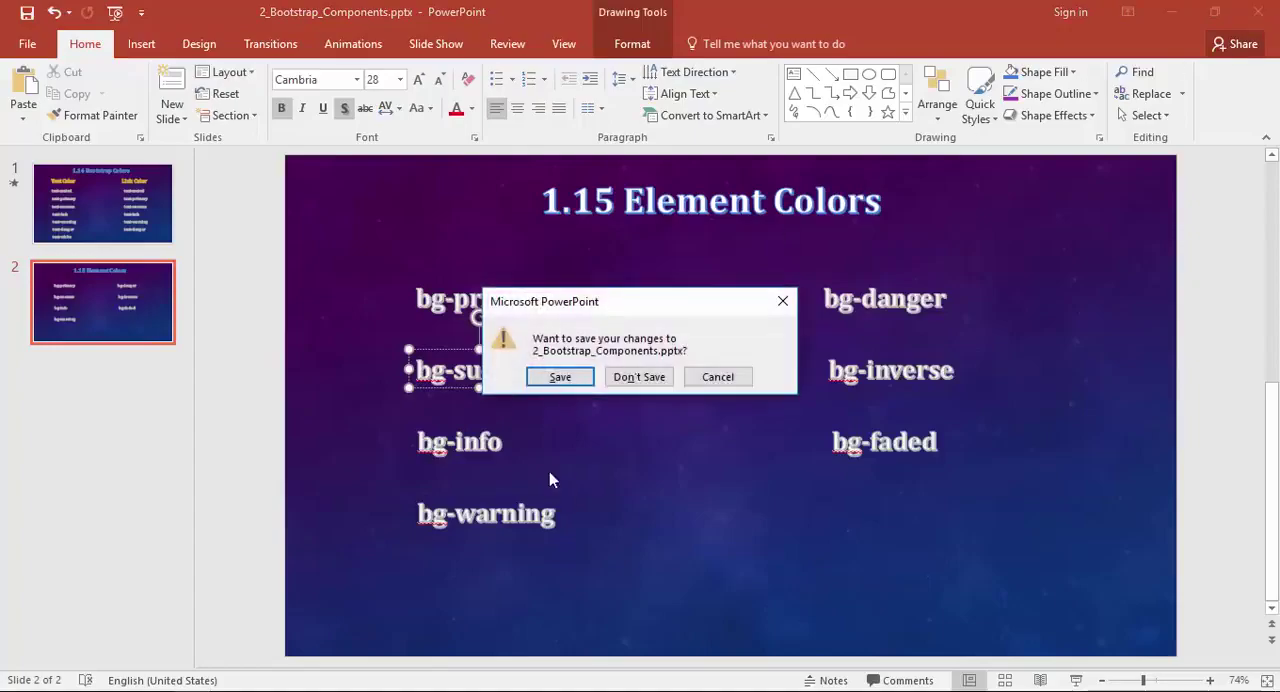
click(639, 377)
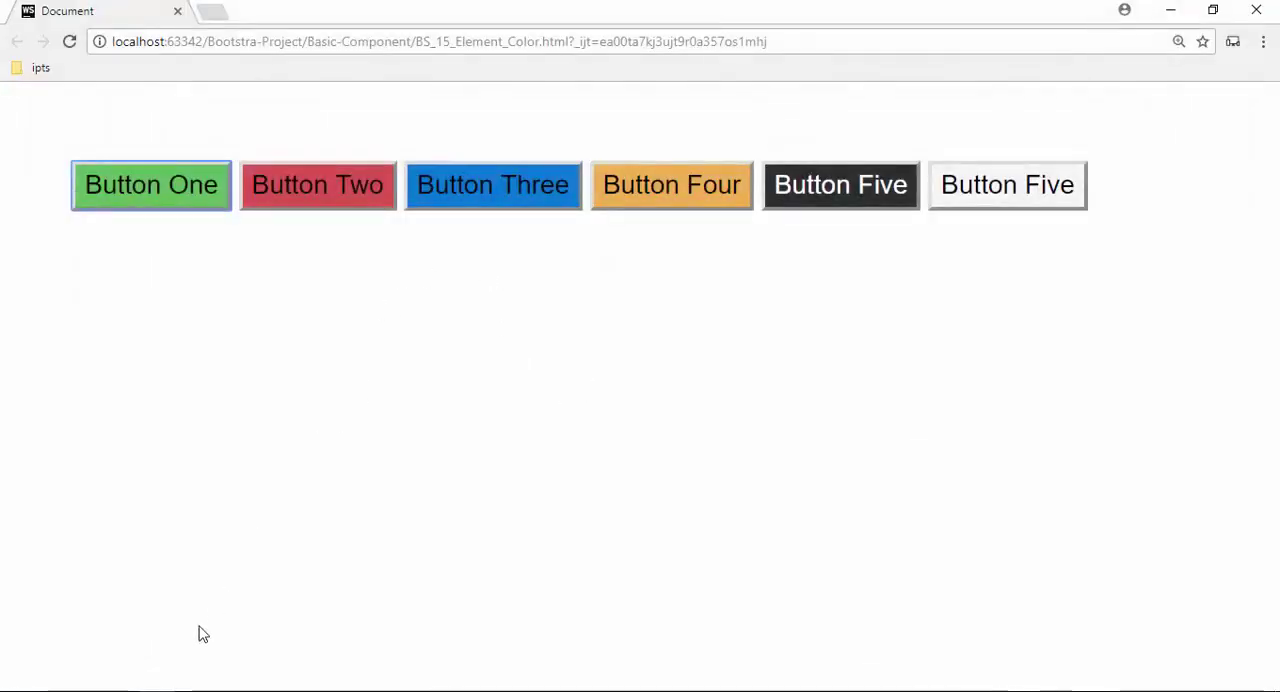
click(200, 680)
scroll(685, 297, down, 3)
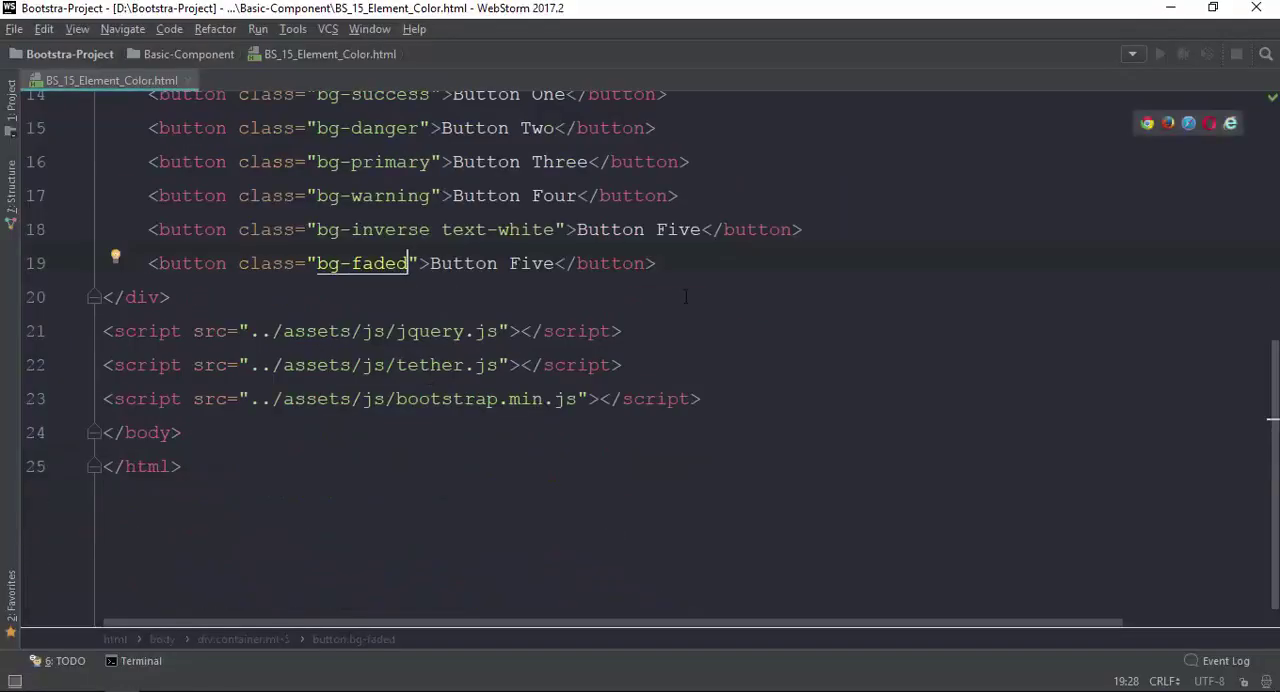
click(718, 270)
scroll(718, 283, up, 3)
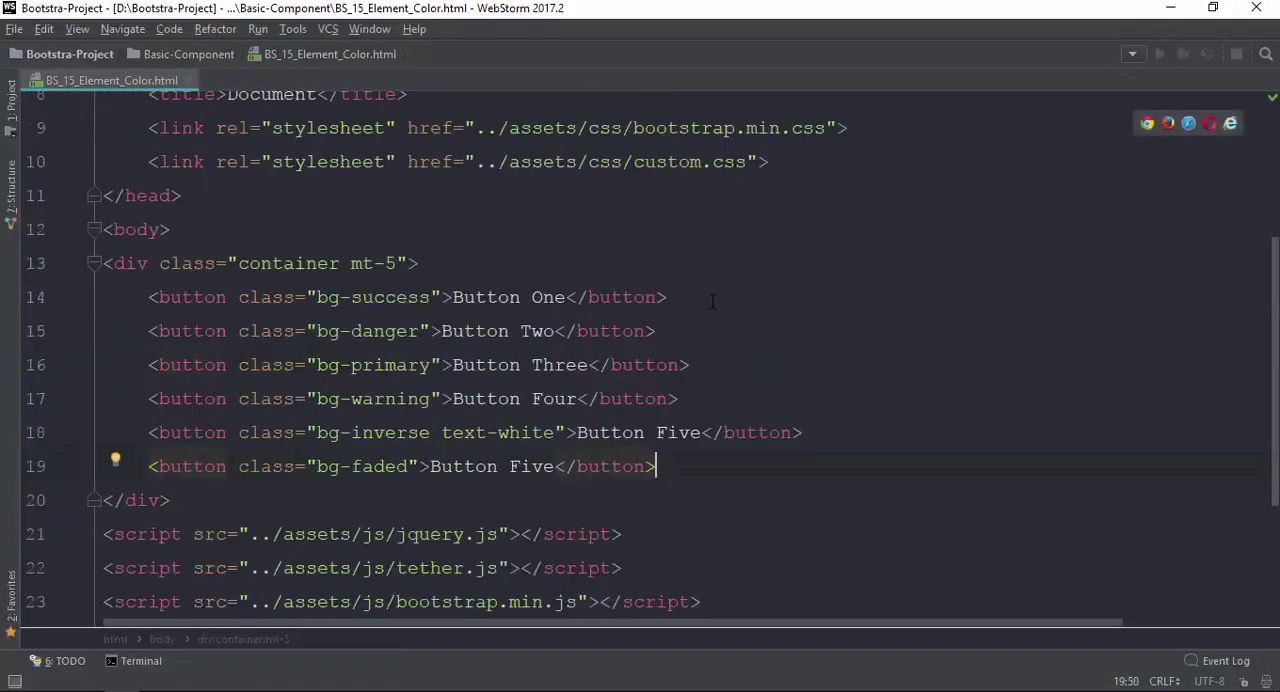
scroll(710, 303, down, 3)
Below the buttons, expand the Emmet abbreviation .main into a div with class main.
key(Return)
key(Return)
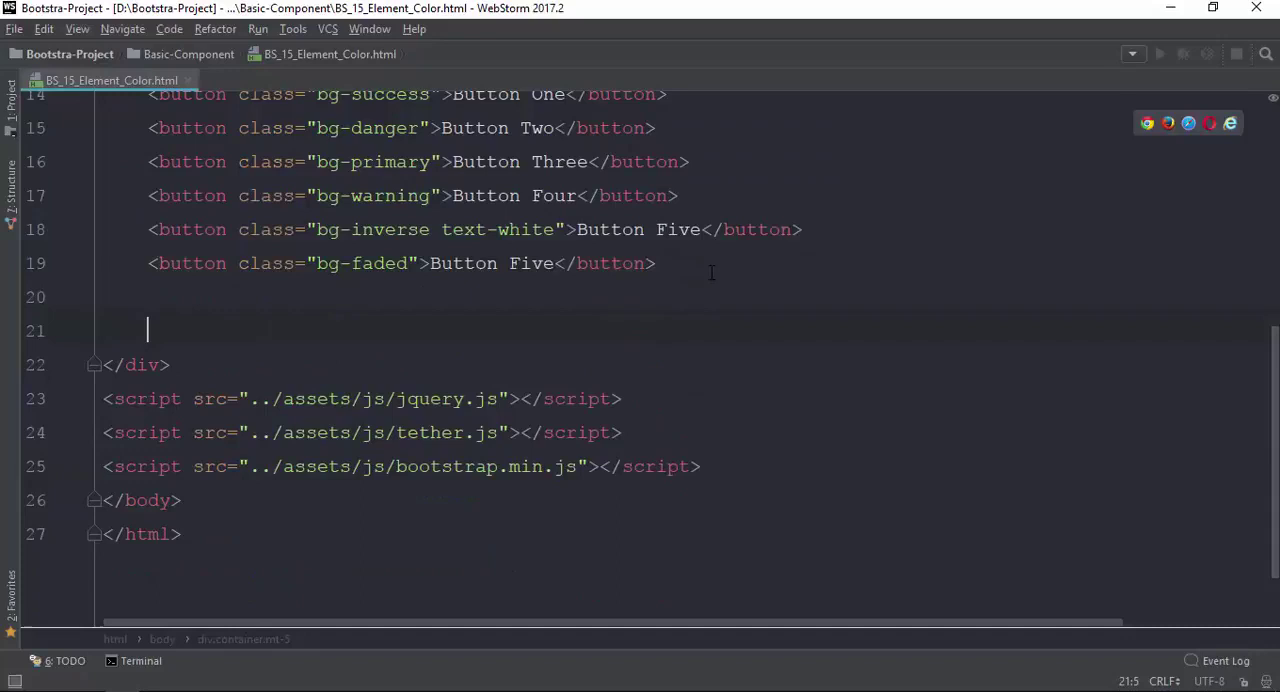
text(div)
key(BackSpace)
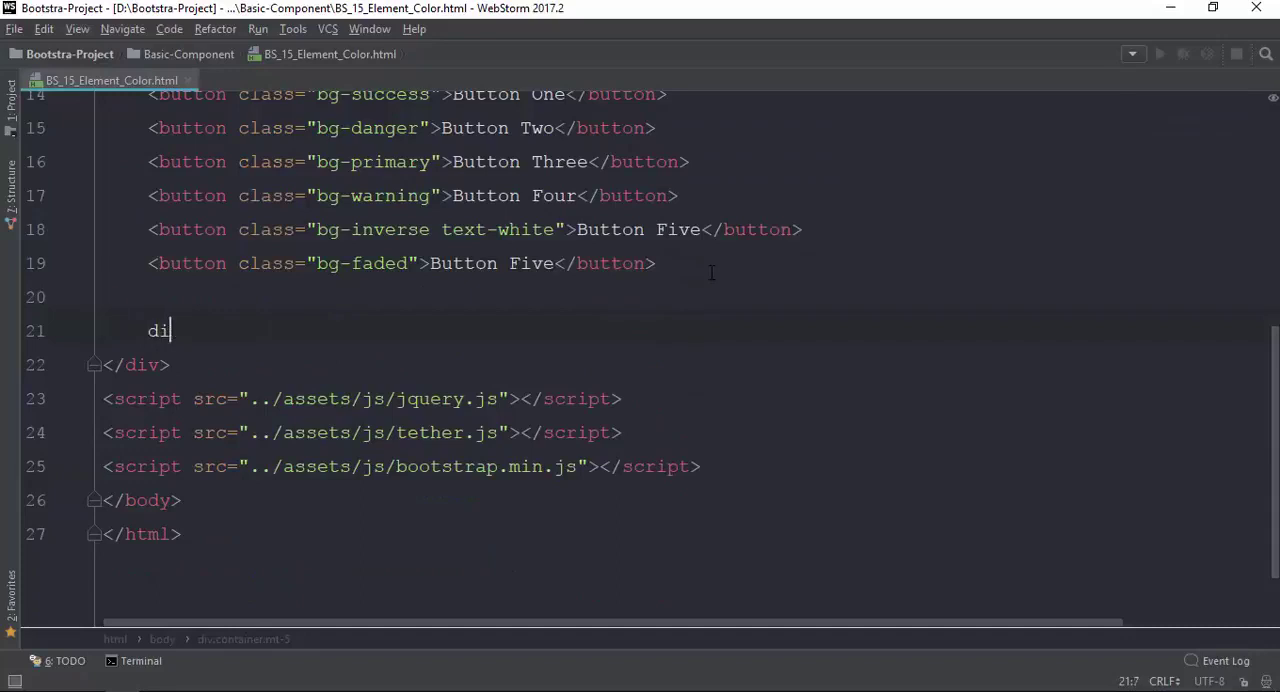
key(BackSpace)
key(BackSpace)
key(BackSpace)
key(BackSpace)
text(main)
key(Tab)
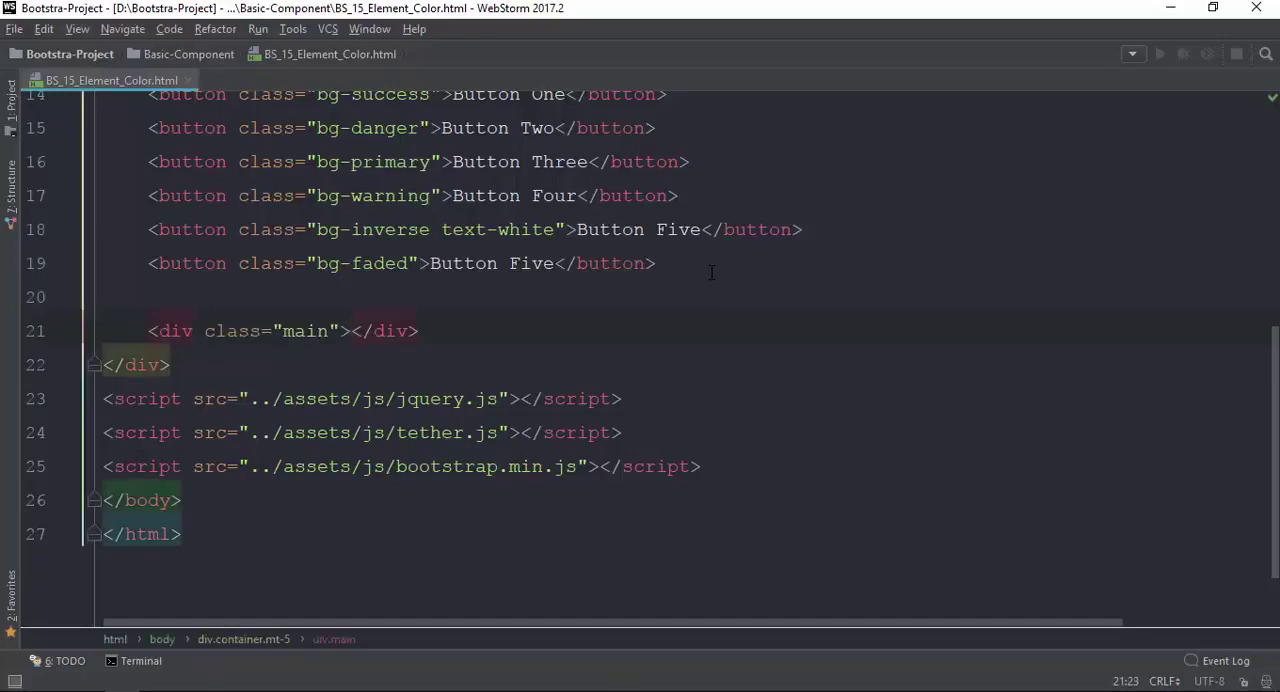
text(Hello)
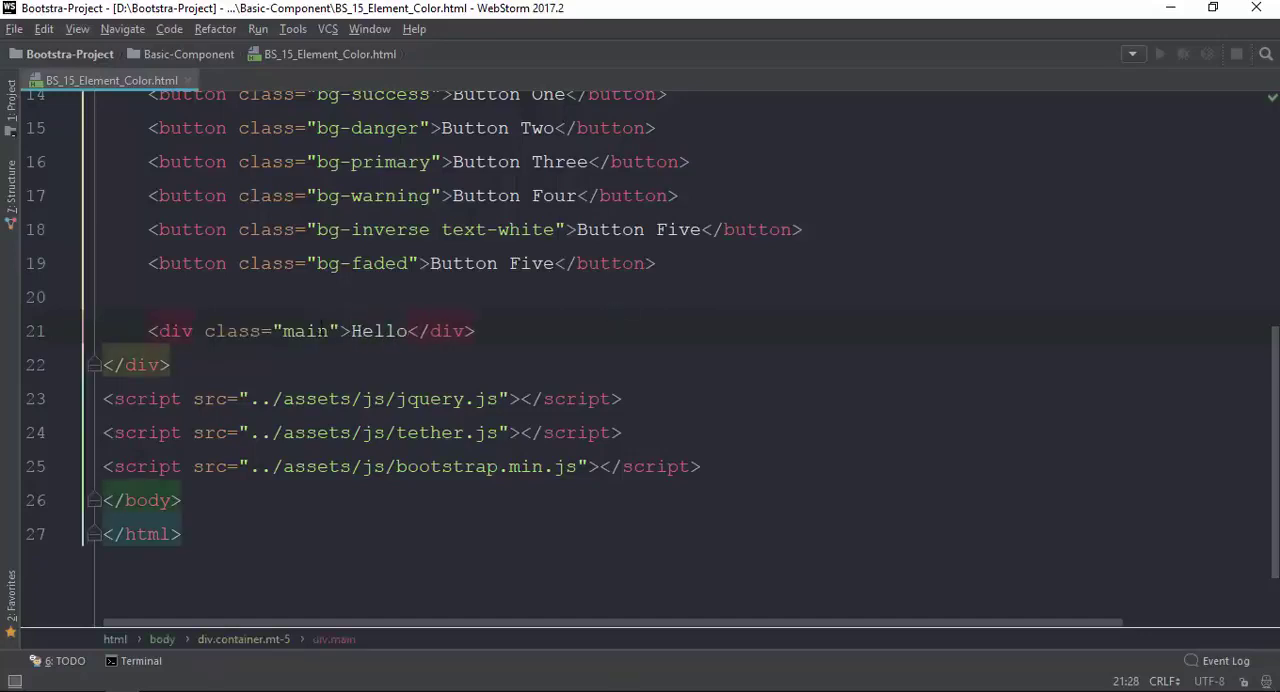
Reload Chrome to check that Hello appears beneath the buttons.
key(alt+Tab)
click(69, 41)
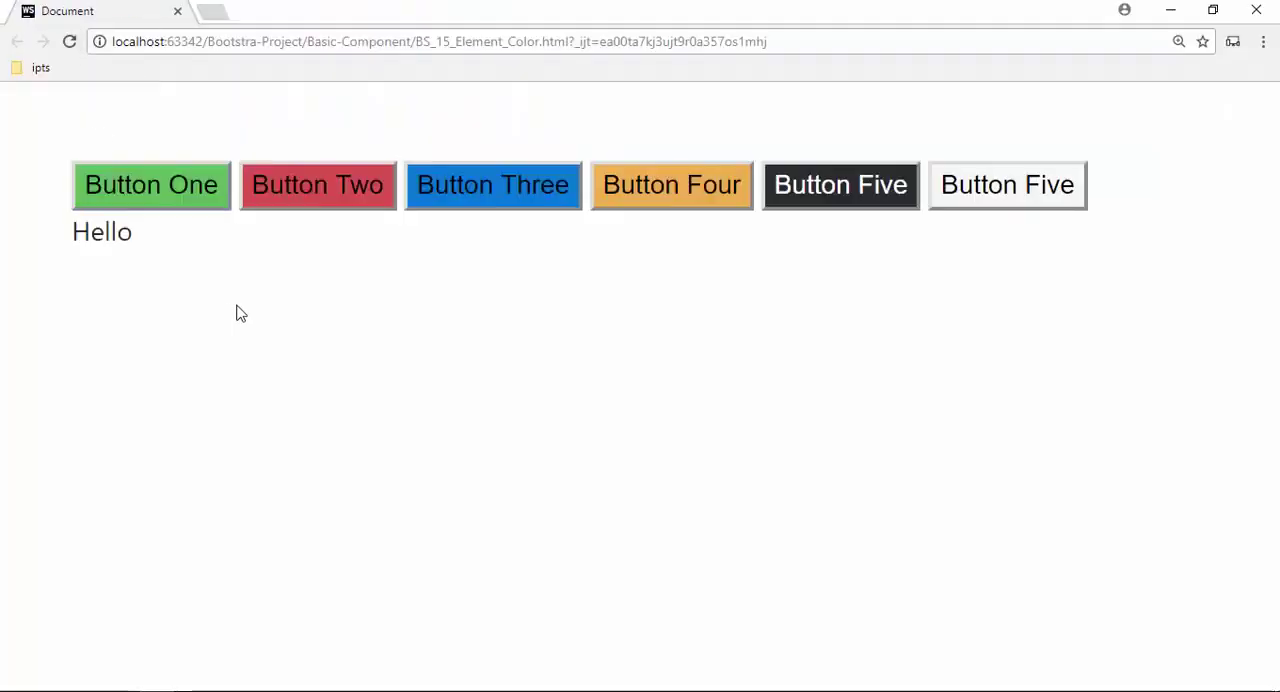
double_click(100, 232)
key(alt+Tab)
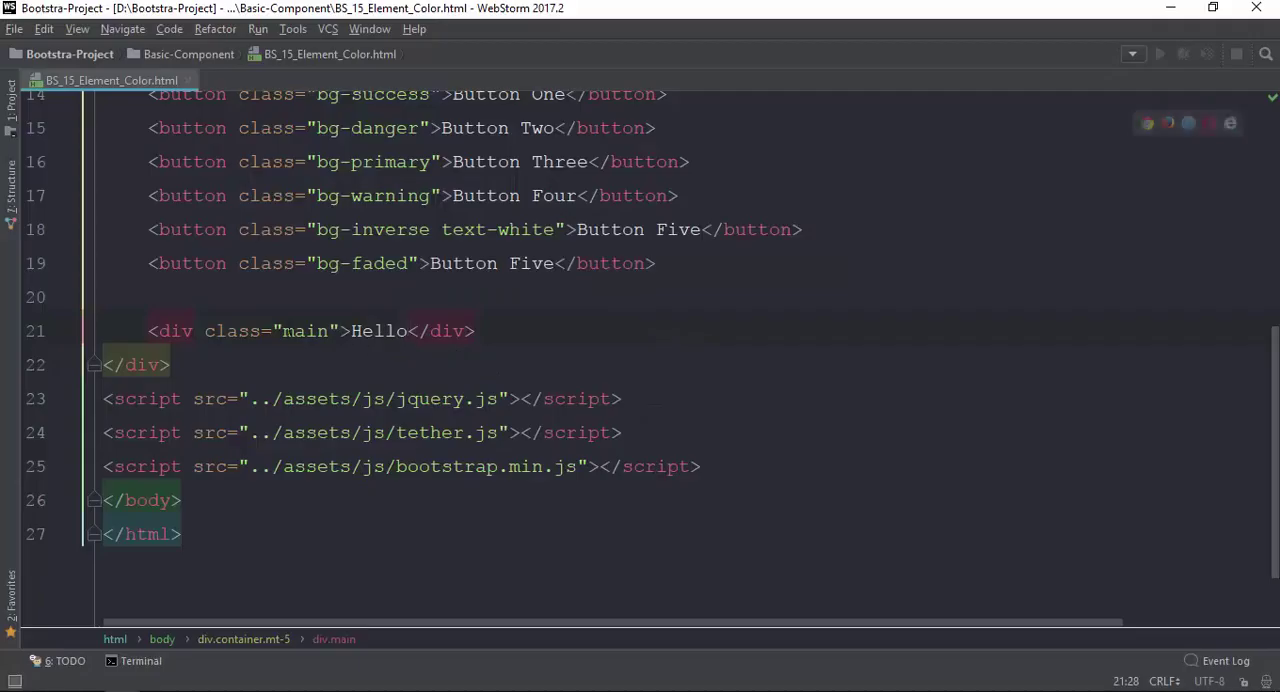
text(bg)
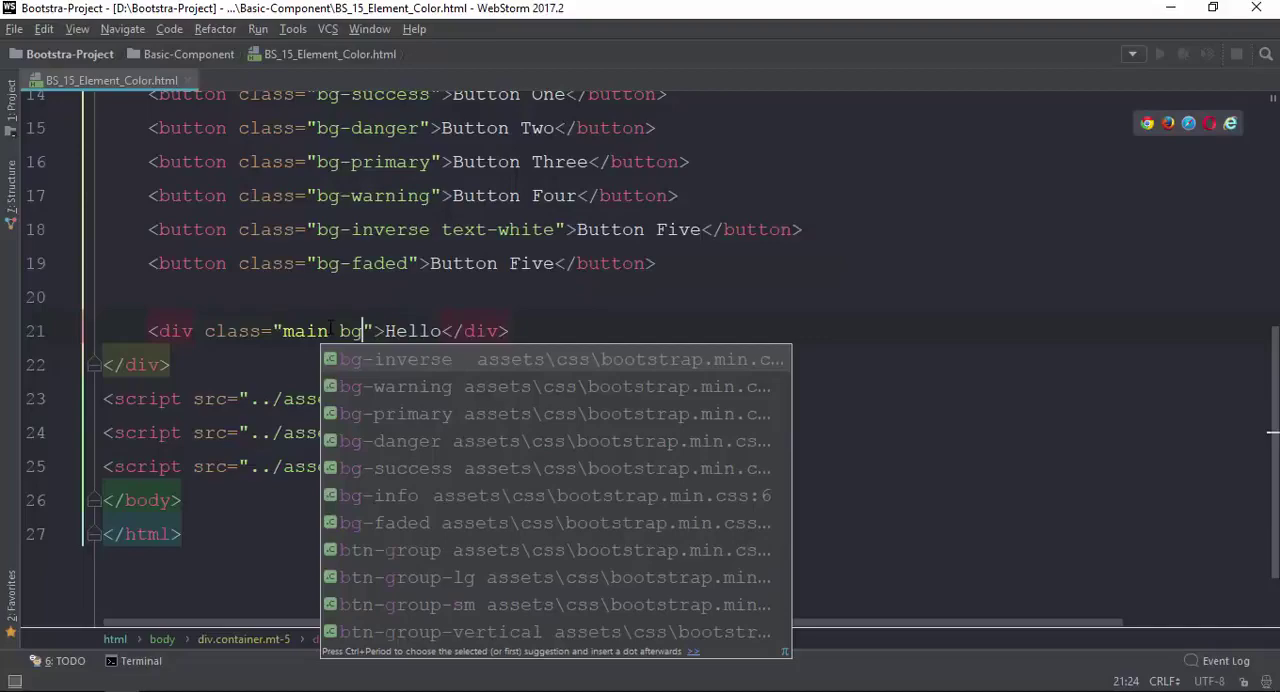
text(-p)
Give the Hello div the bg-primary class, save, and preview the blue band in Chrome.
key(Tab)
key(ctrl+s)
key(alt+Tab)
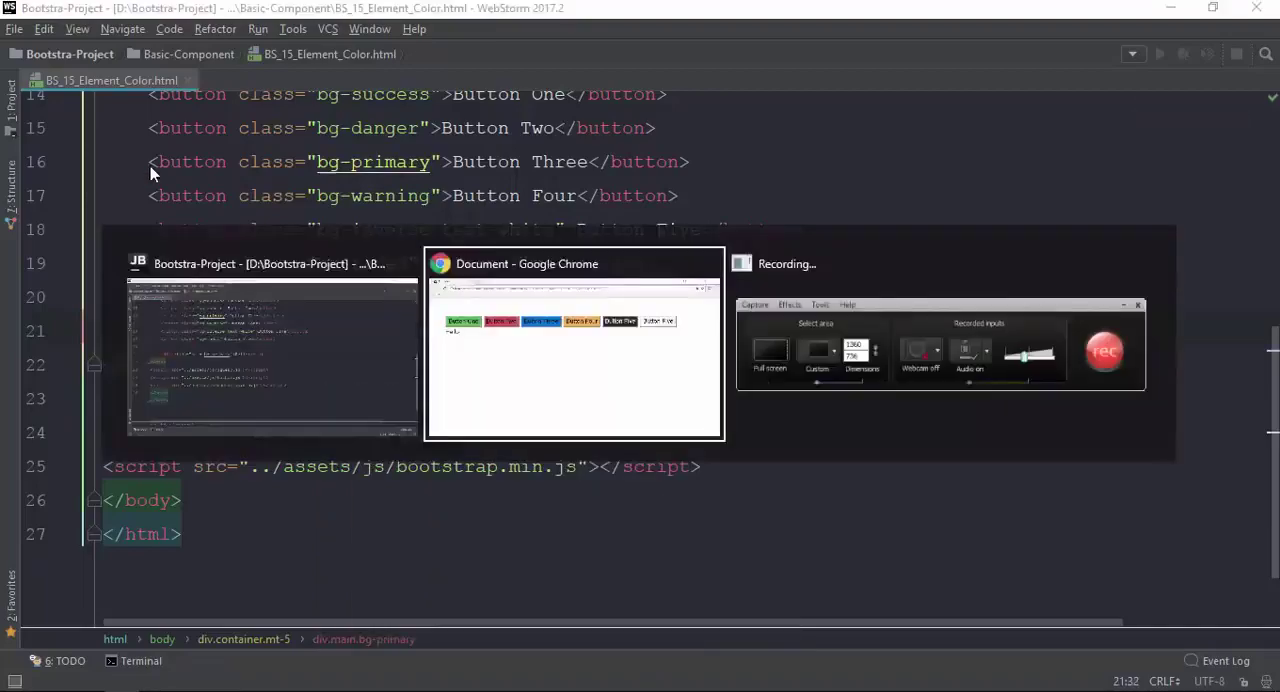
click(69, 41)
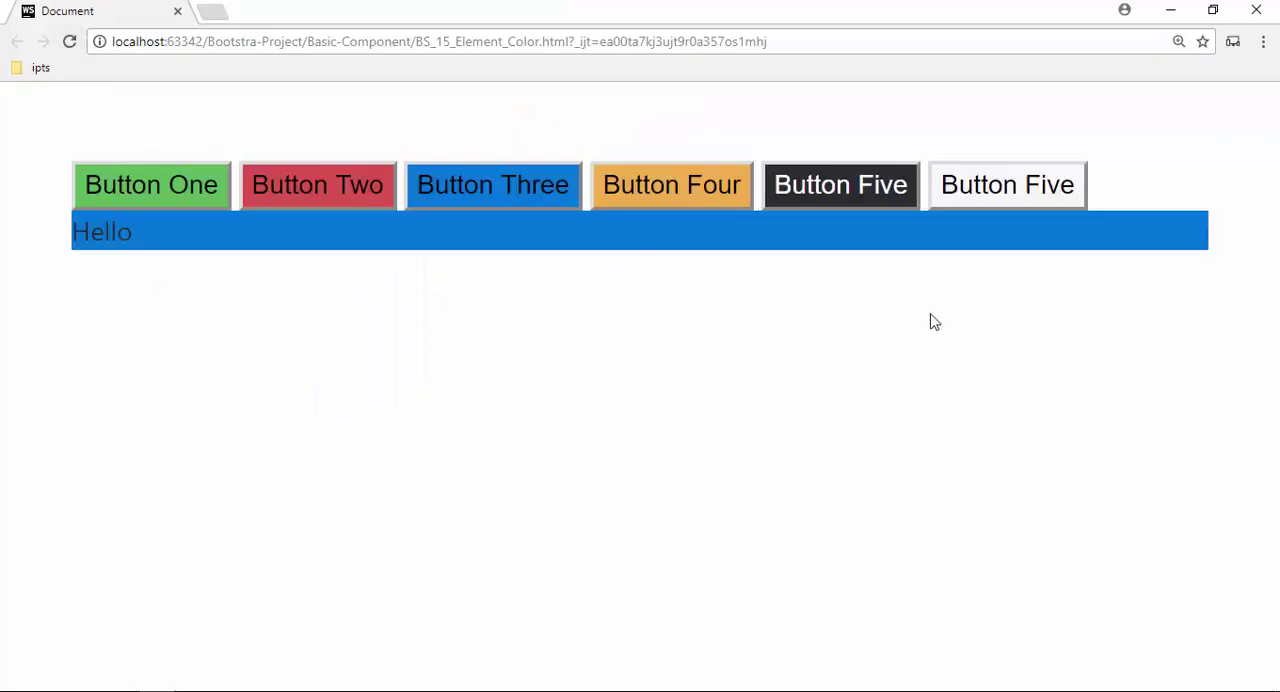
key(alt+Tab)
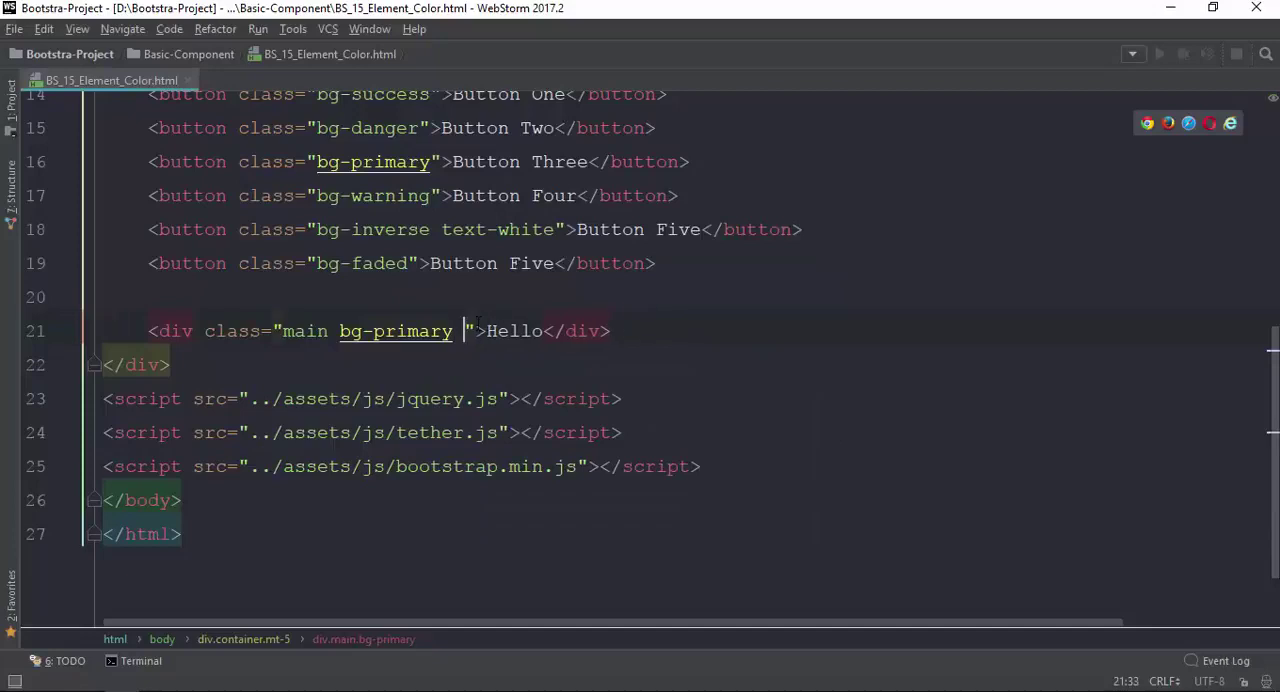
text(mt)
text(-5)
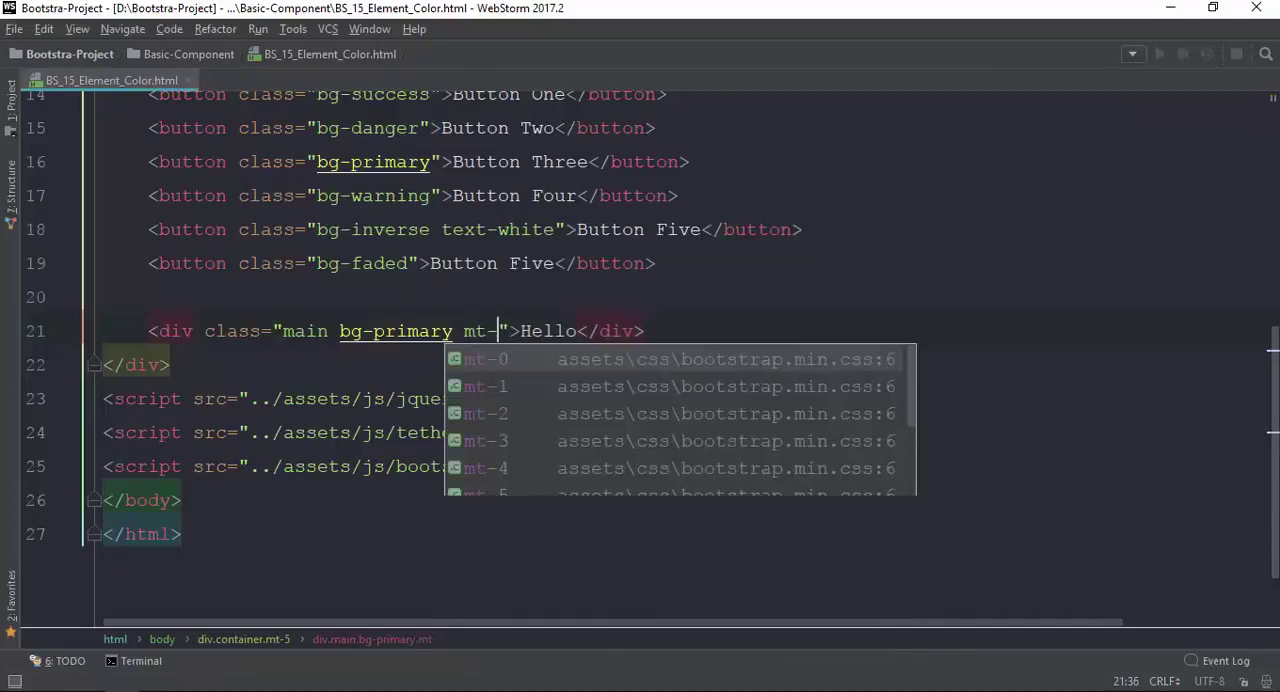
Reload Chrome to check the Hello div's mt-5 top margin.
key(alt+Tab)
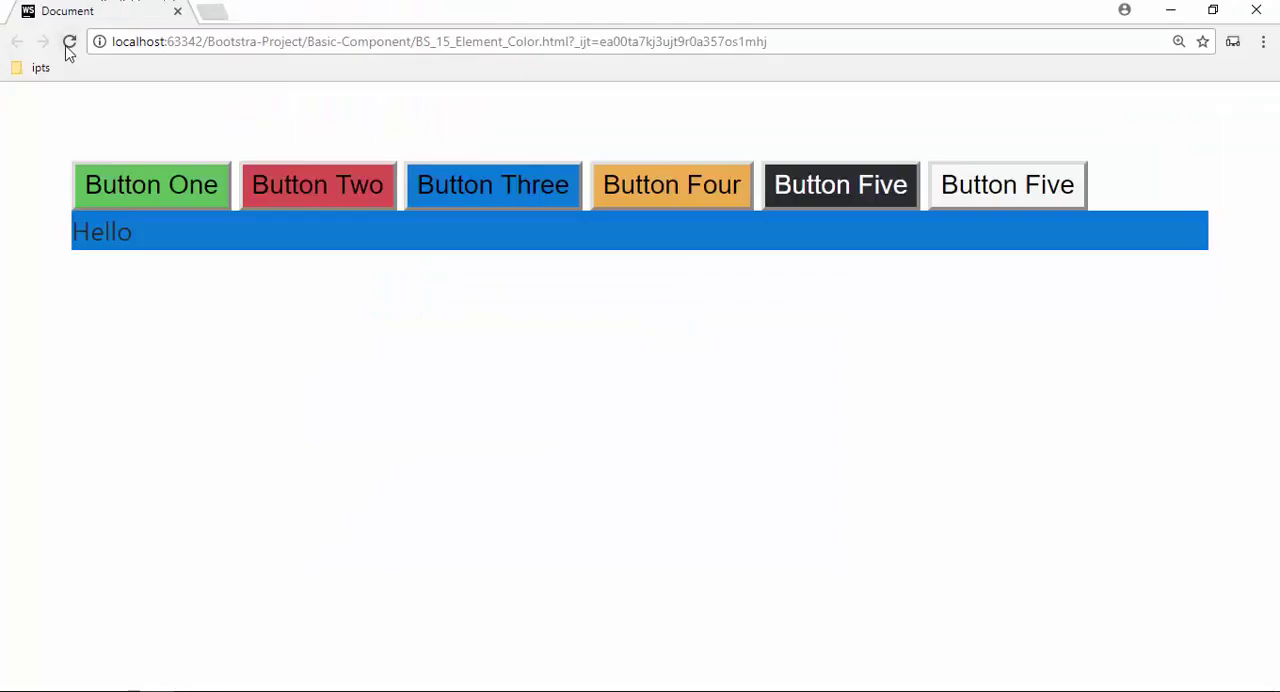
click(69, 41)
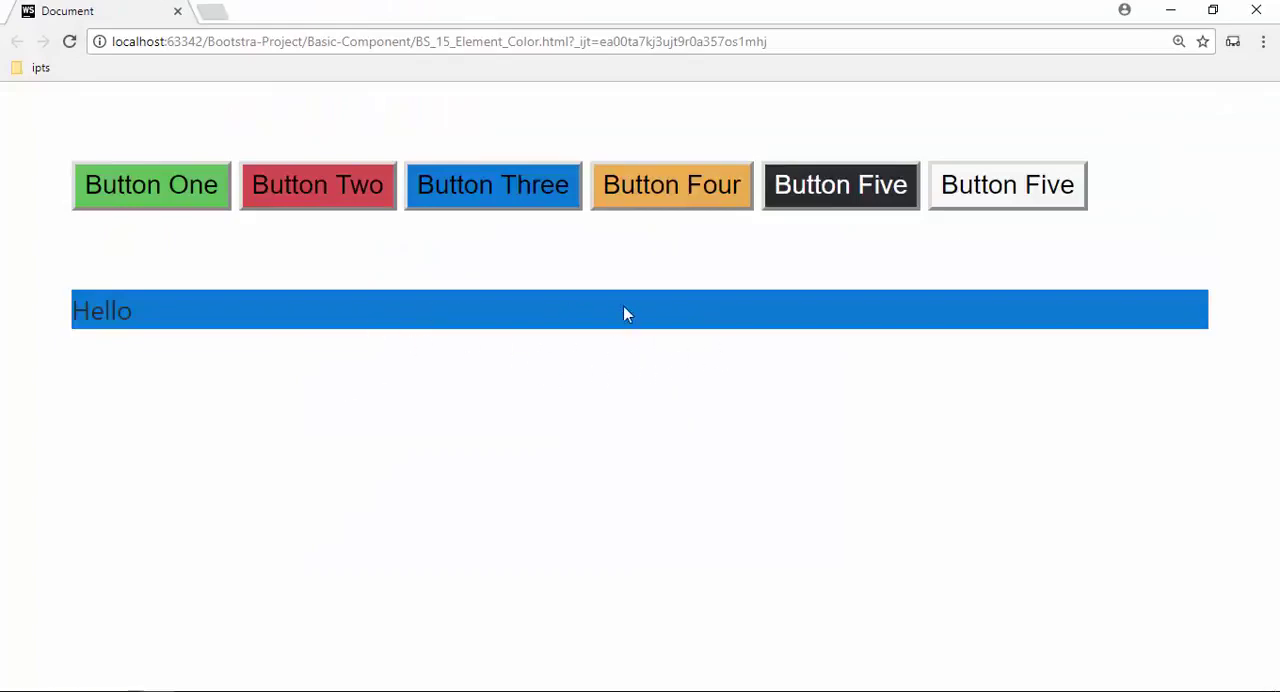
key(alt+Tab)
key(End)
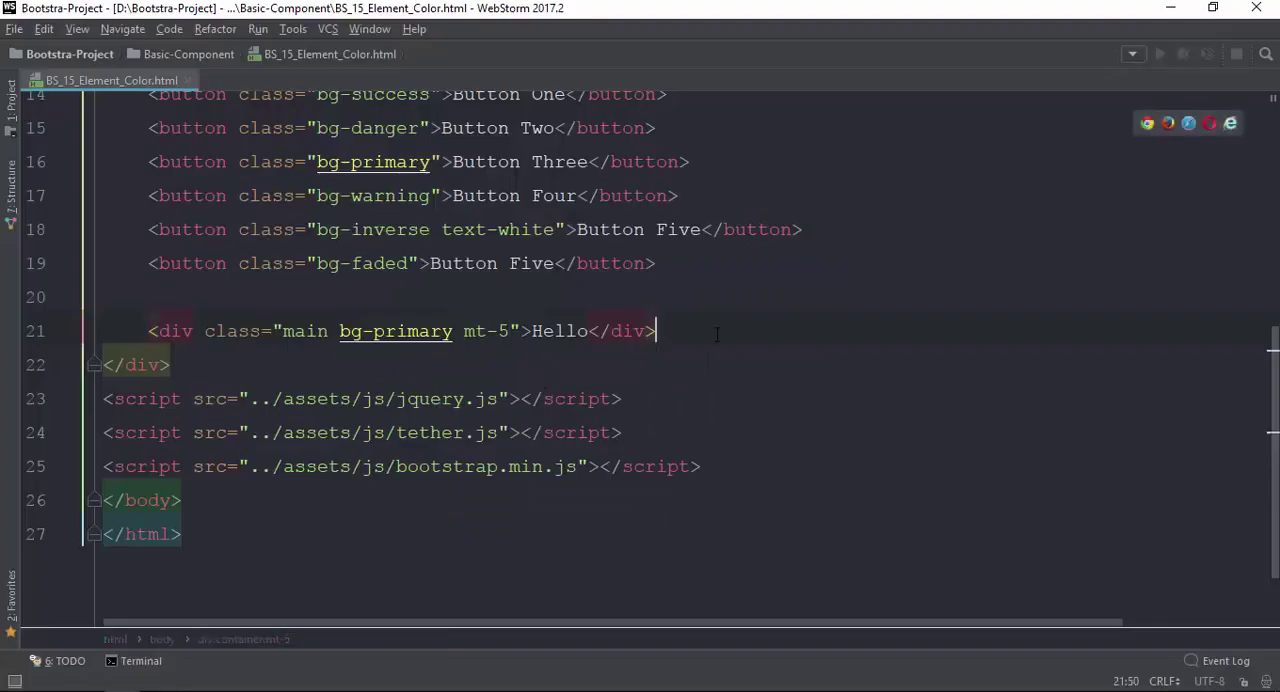
Duplicate the Hello div line, change primary to bg-success, remove mt-5, and save.
key(ctrl+d)
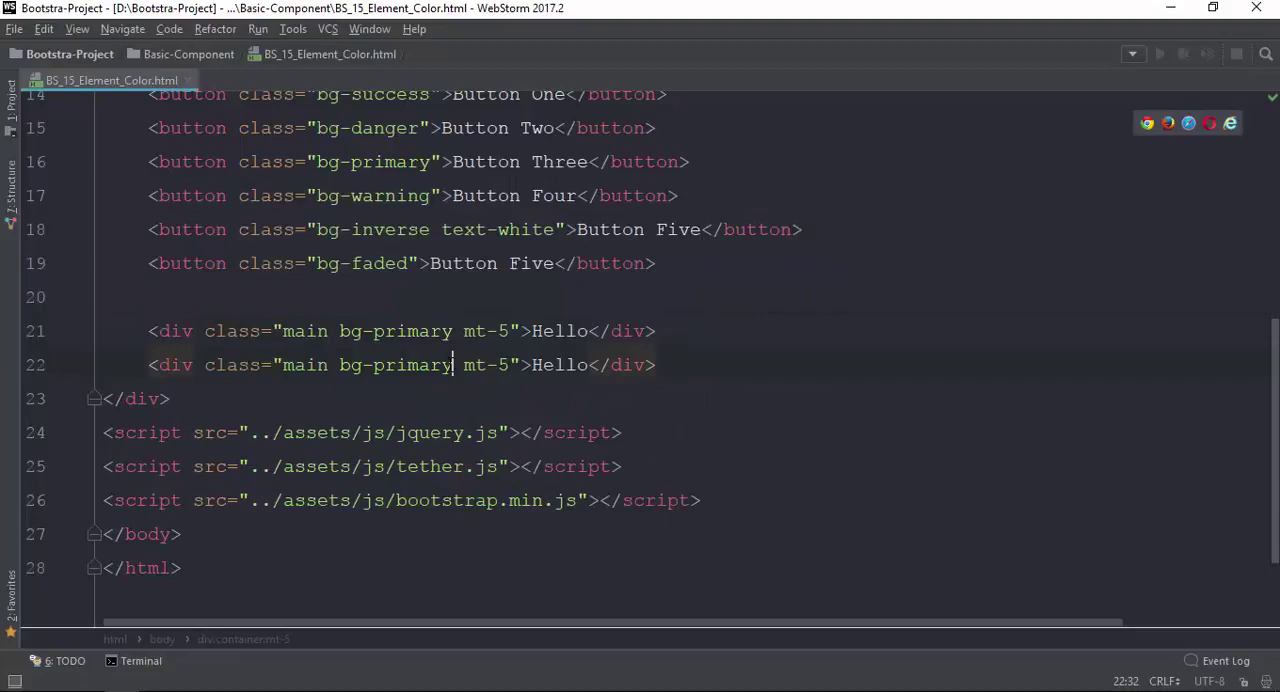
click(378, 365)
double_click(410, 365)
text(su)
key(Tab)
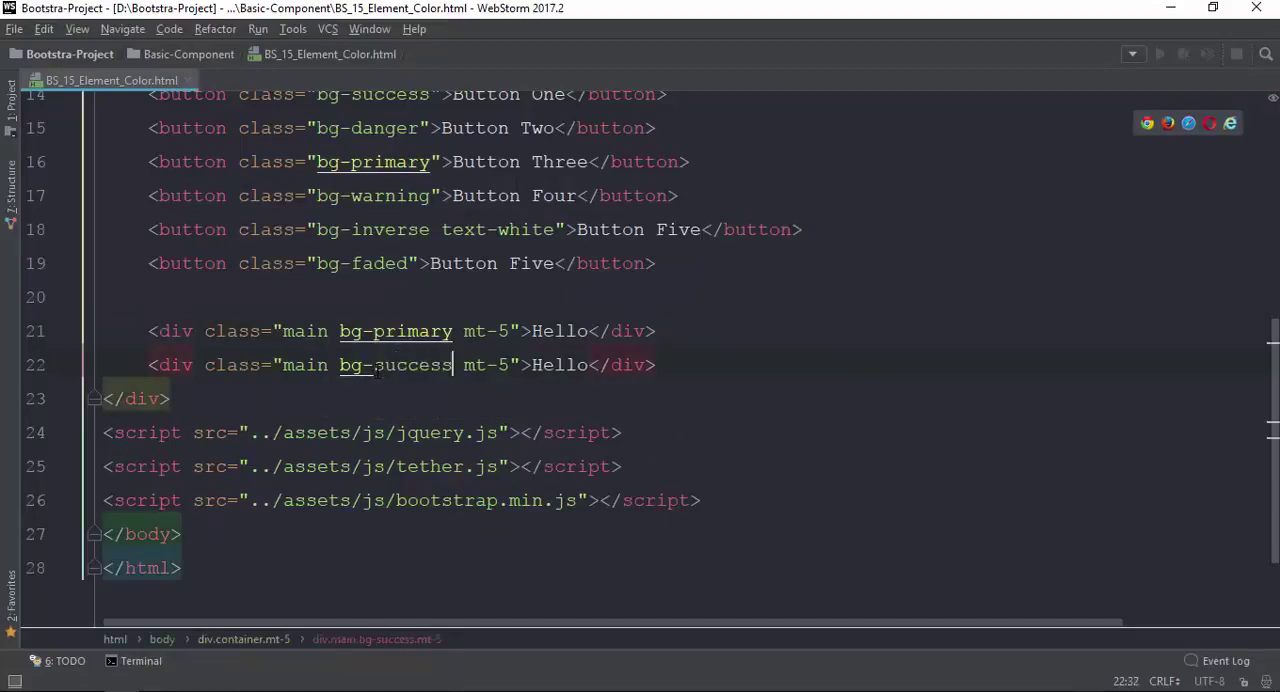
key(End)
key(BackSpace)
key(BackSpace)
key(BackSpace)
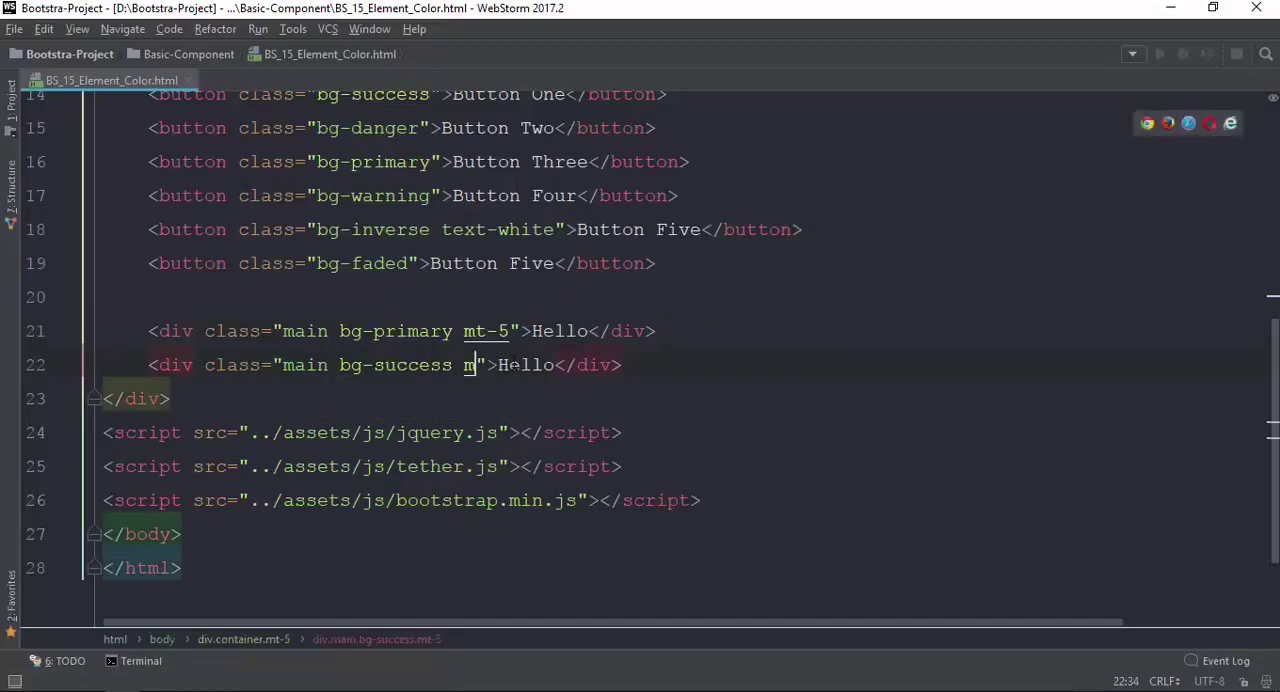
key(ctrl+s)
Reload Chrome to check the green Hello band directly beneath the blue one.
key(alt+Tab)
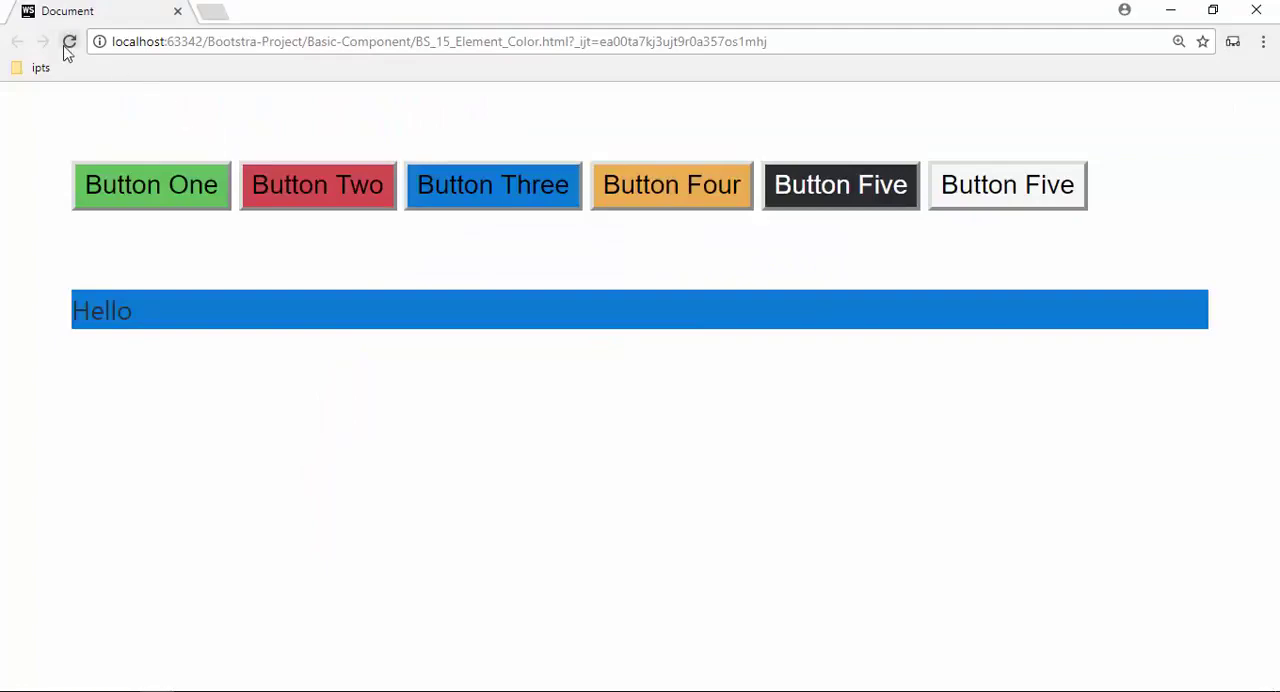
click(69, 41)
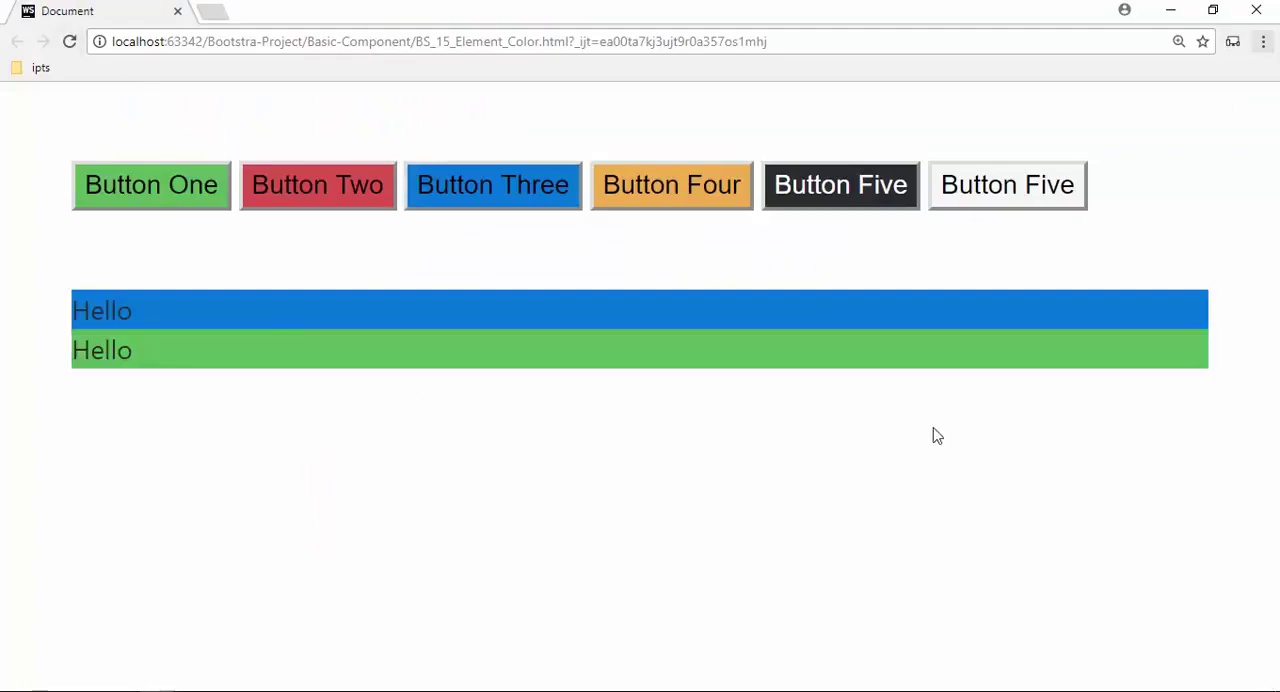
key(alt+Tab)
key(alt+Tab)
drag(90, 310, 140, 355)
click(461, 421)
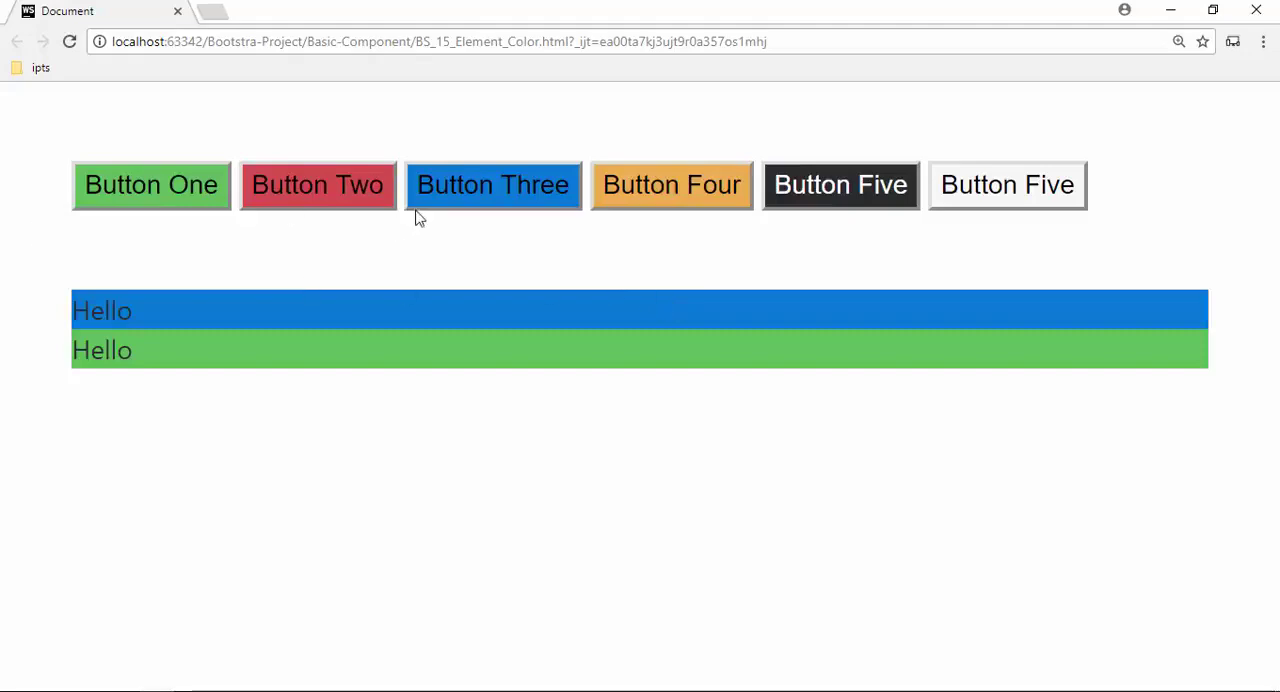
key(alt+Tab)
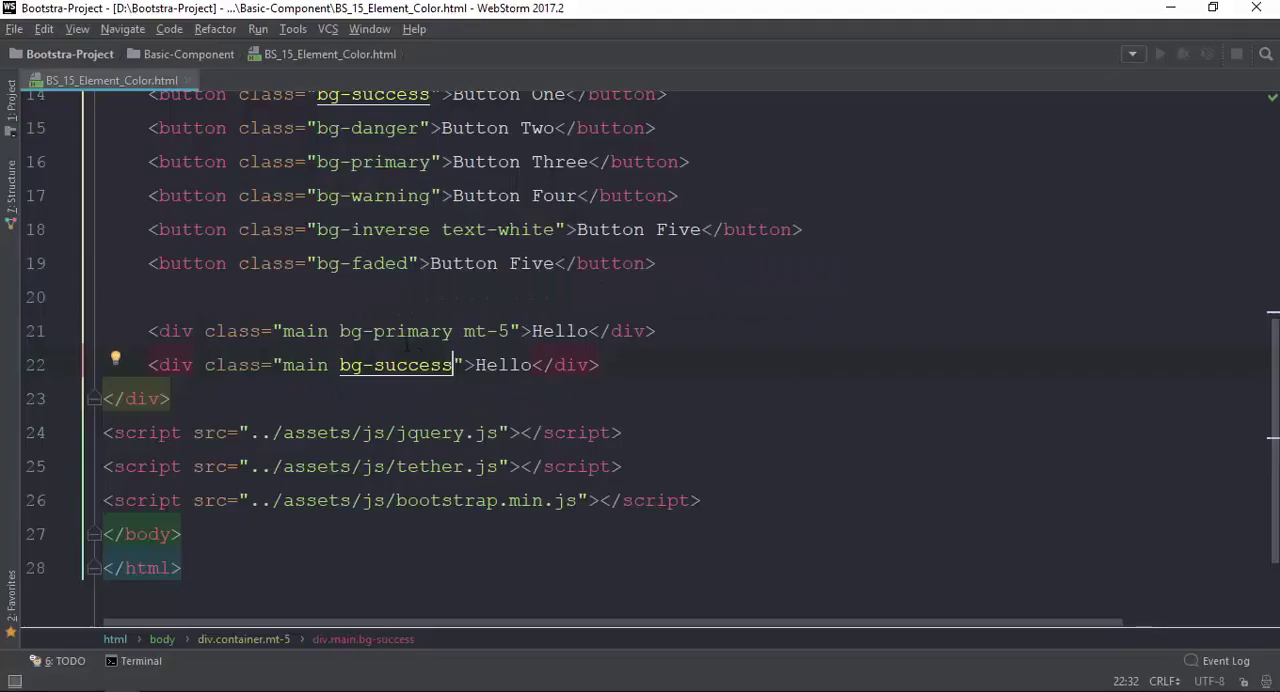
scroll(640, 350, up, 3)
click(318, 297)
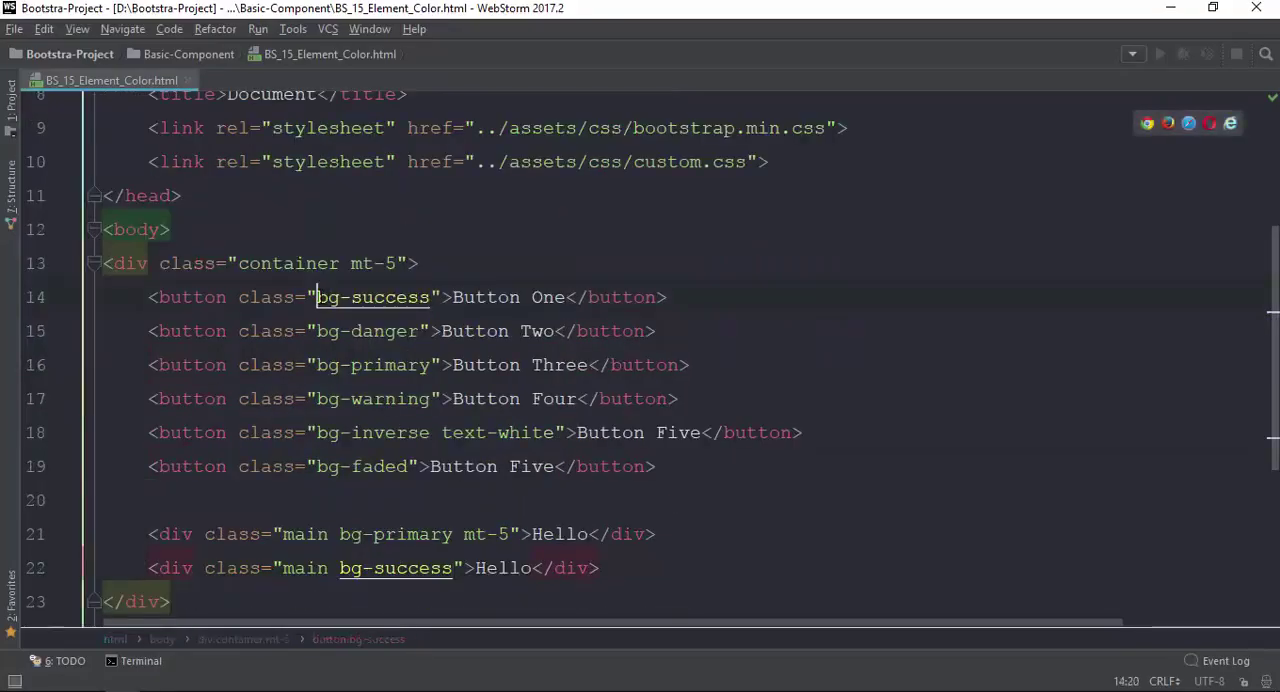
text(btn)
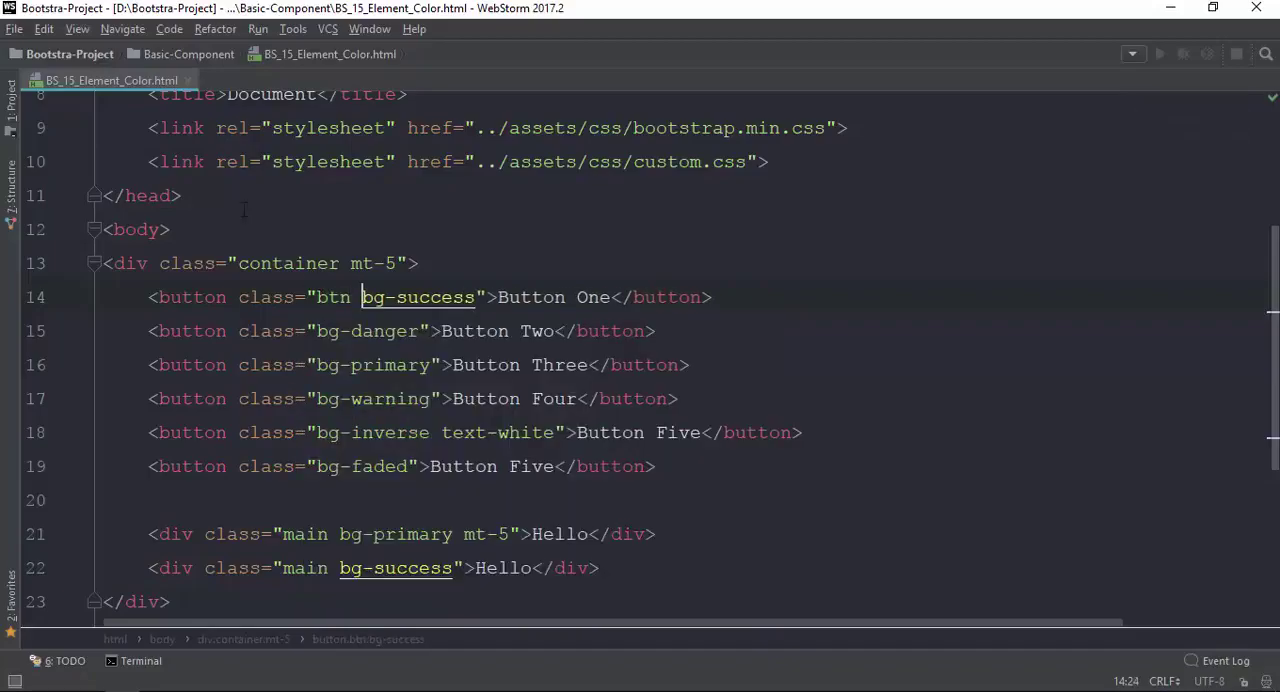
key(alt+Tab)
key(F5)
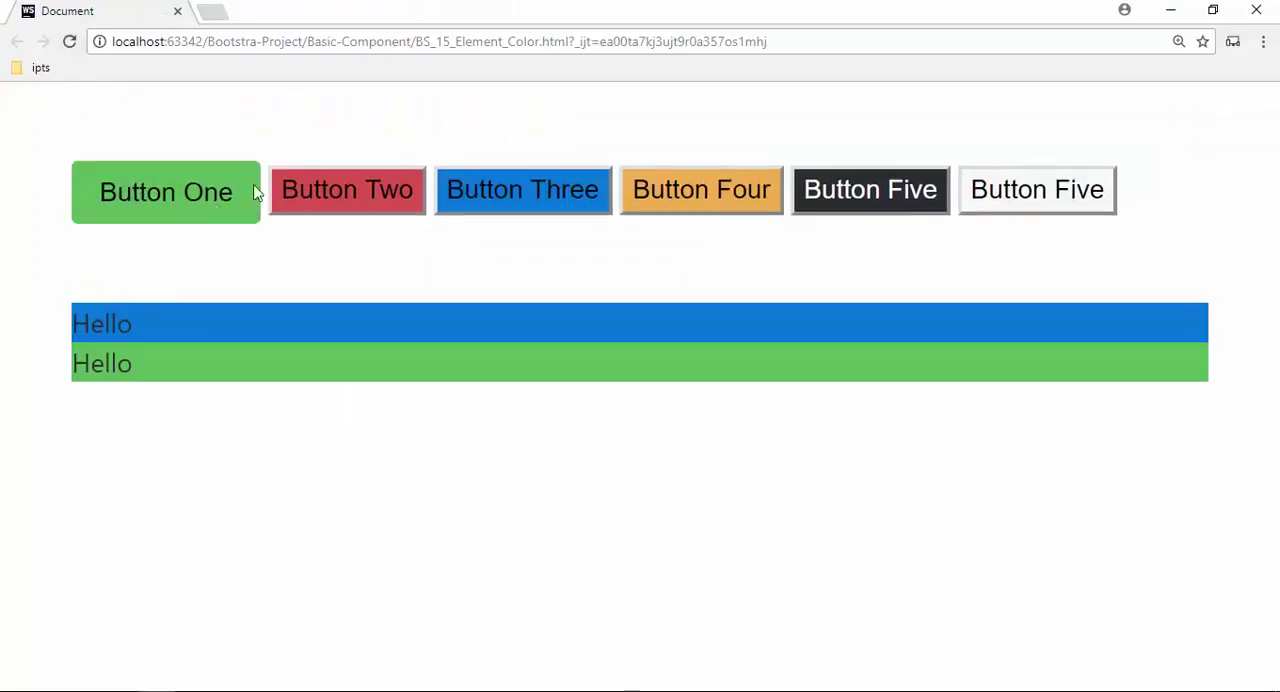
key(alt+Tab)
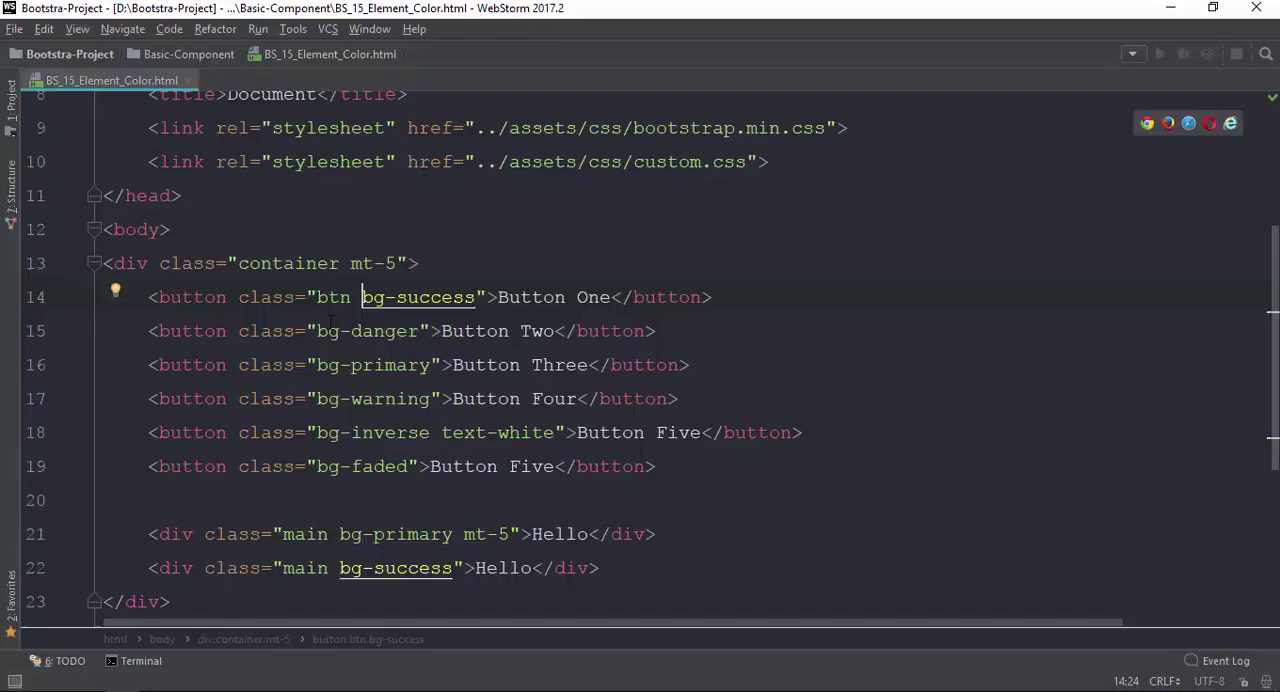
click(318, 331)
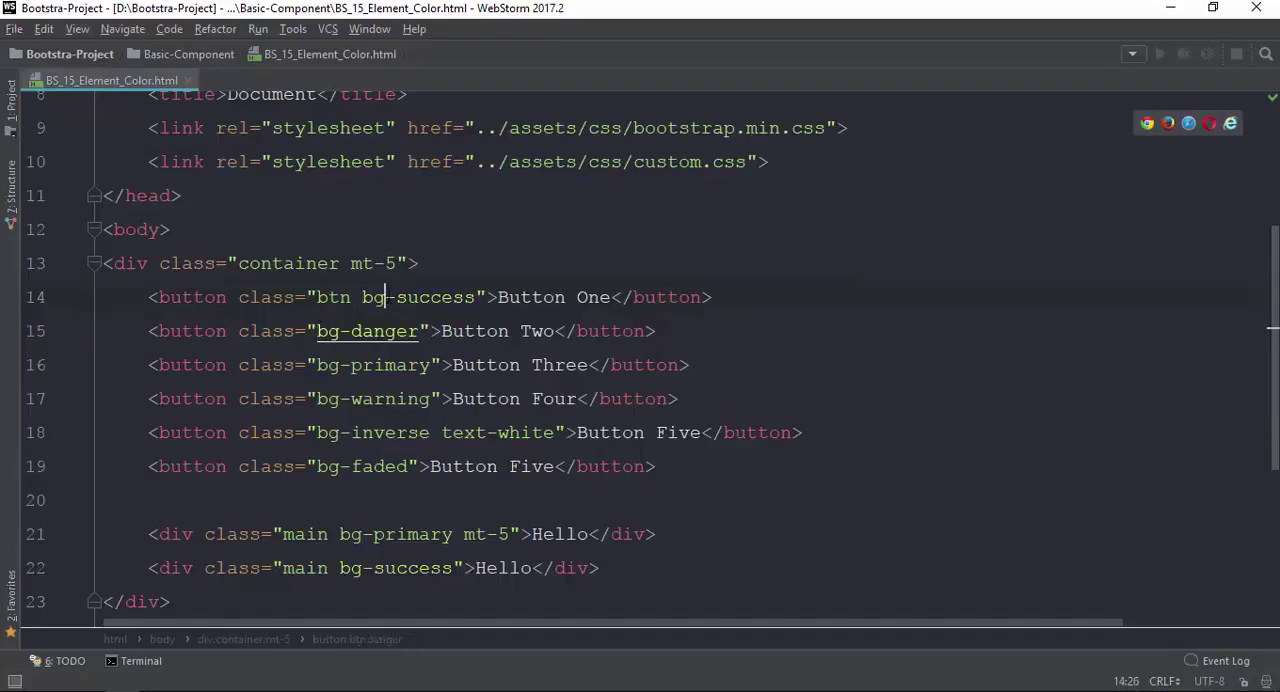
key(BackSpace)
text(tn)
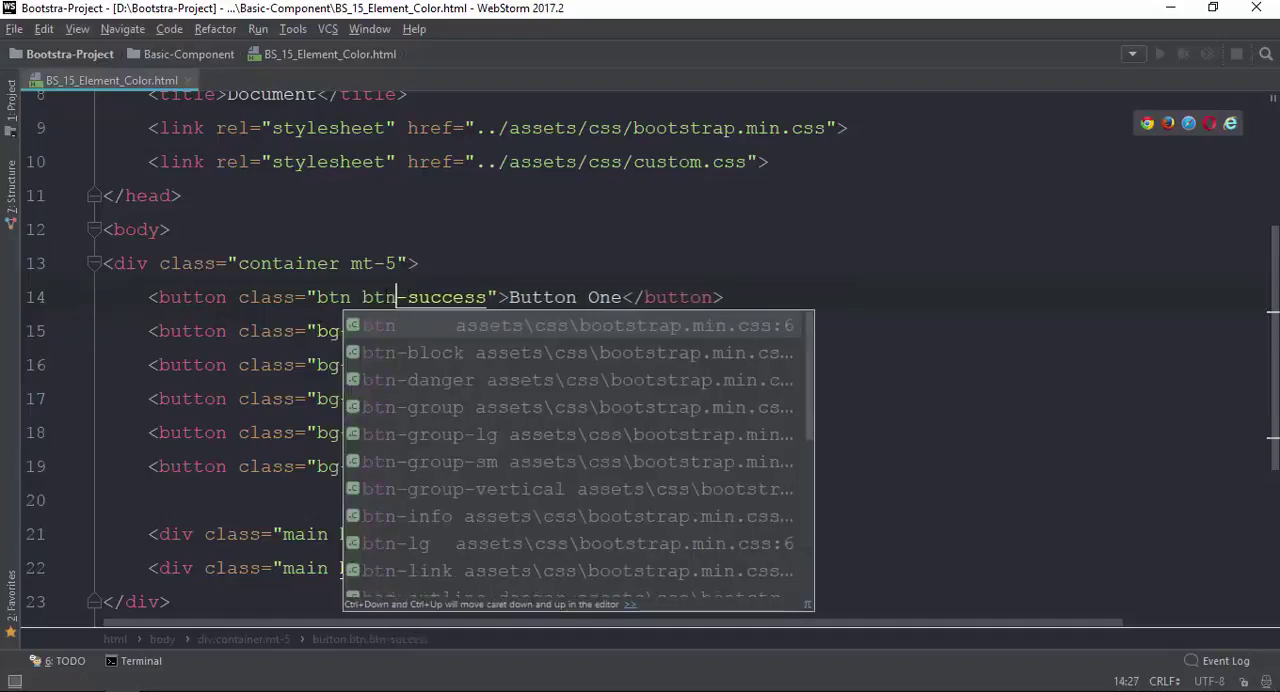
key(alt+Tab)
key(alt+Tab)
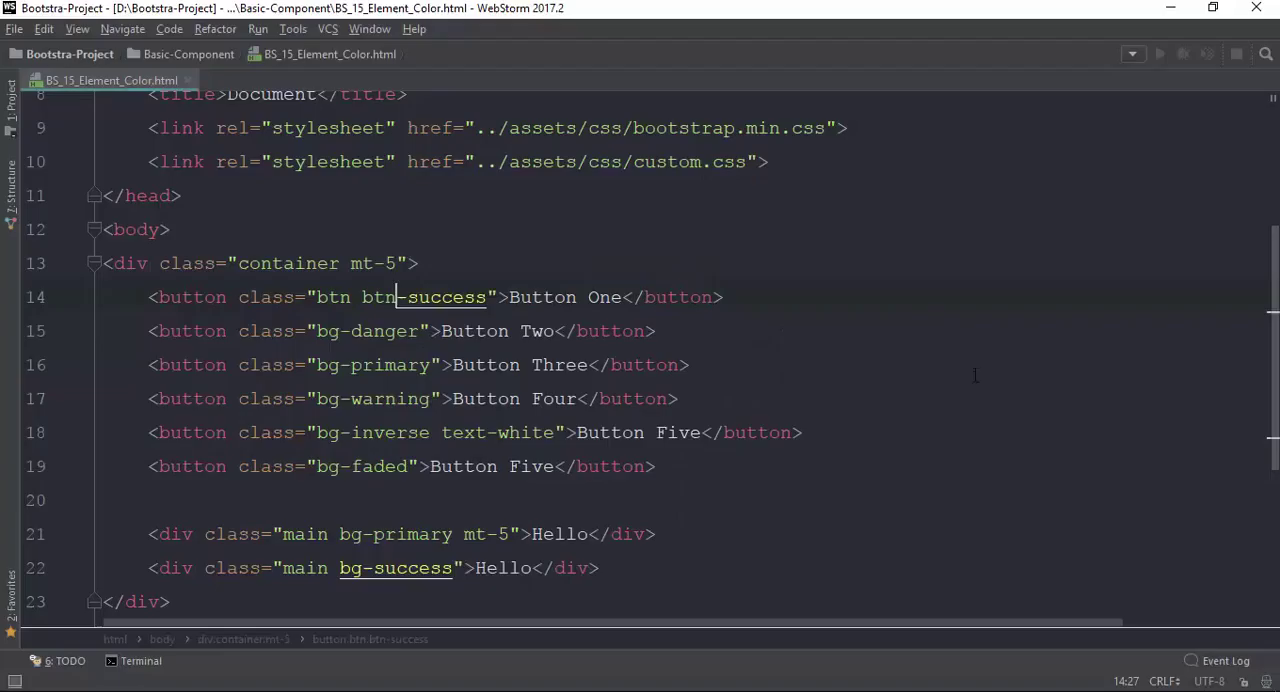
mouse_move(975, 376)
key(BackSpace)
key(BackSpace)
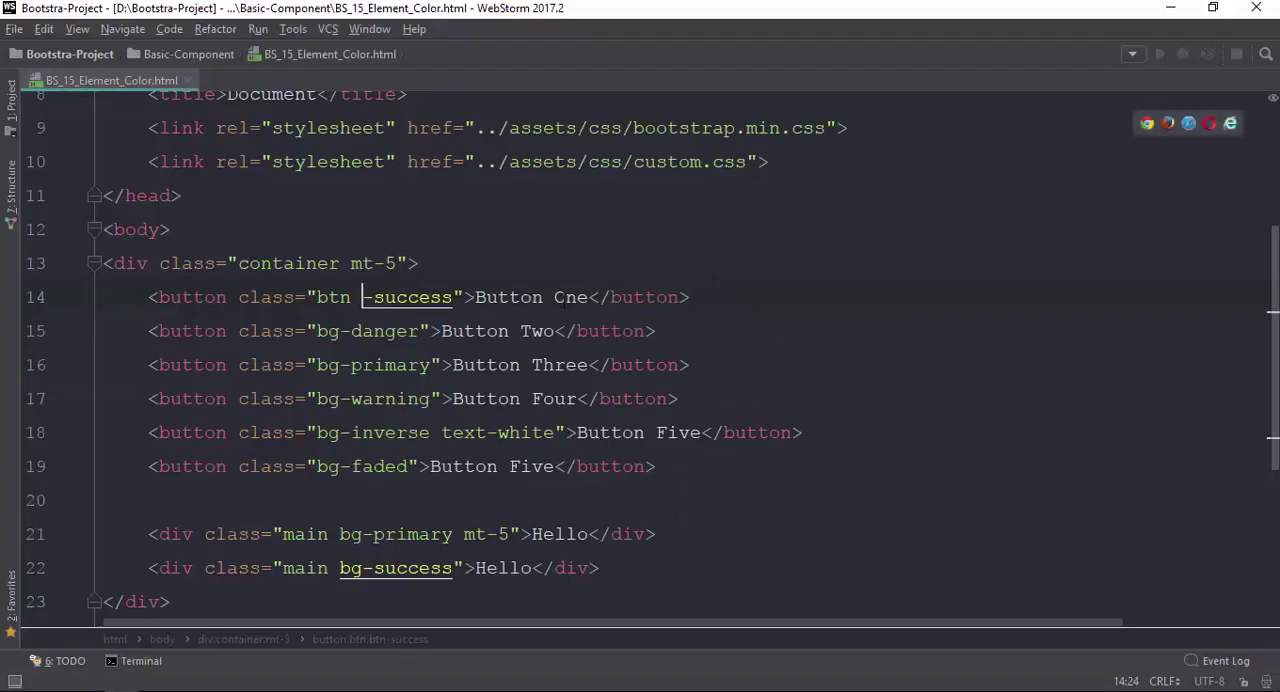
text(g)
key(Left)
key(Left)
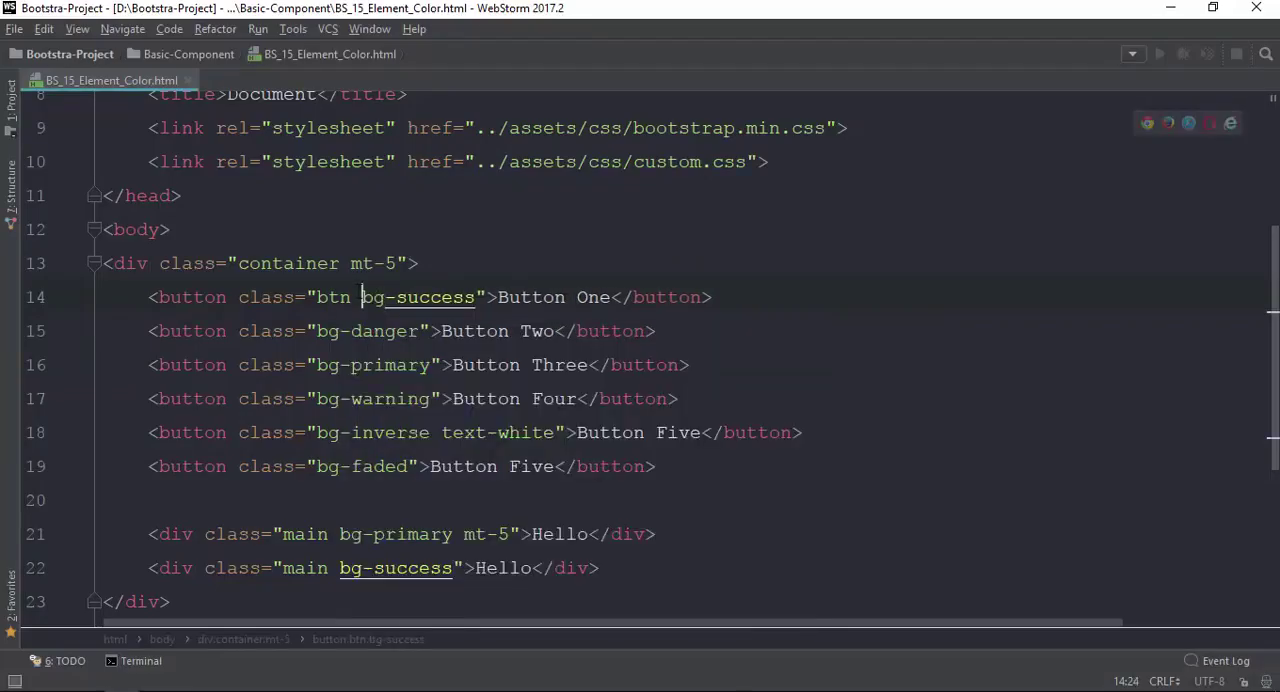
key(BackSpace)
key(BackSpace)
key(BackSpace)
key(ctrl+s)
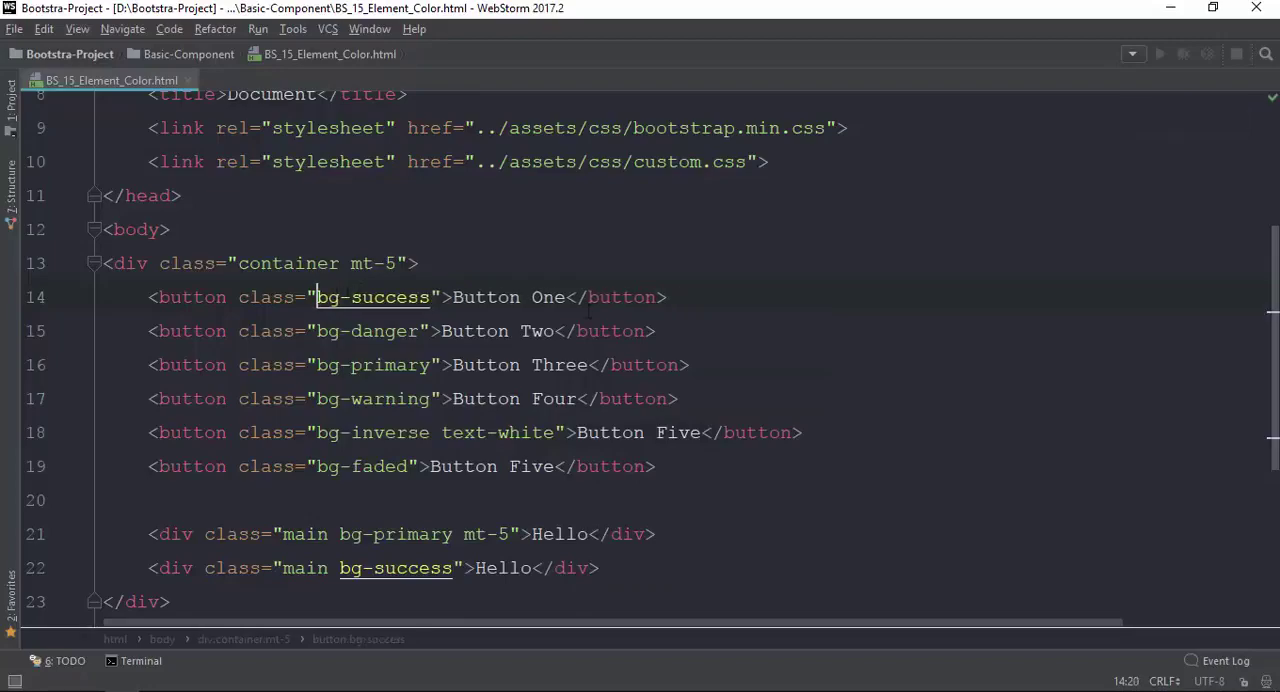
key(alt+Tab)
click(69, 41)
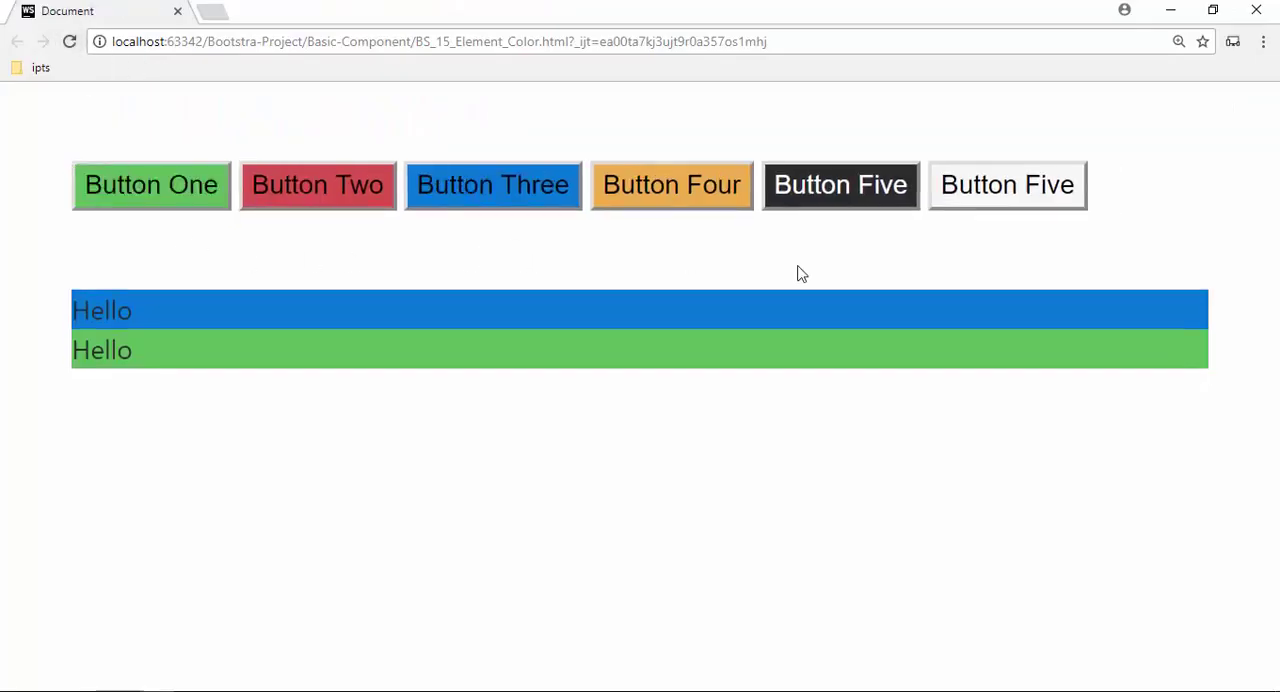
key(alt+Tab)
scroll(640, 350, down, 3)
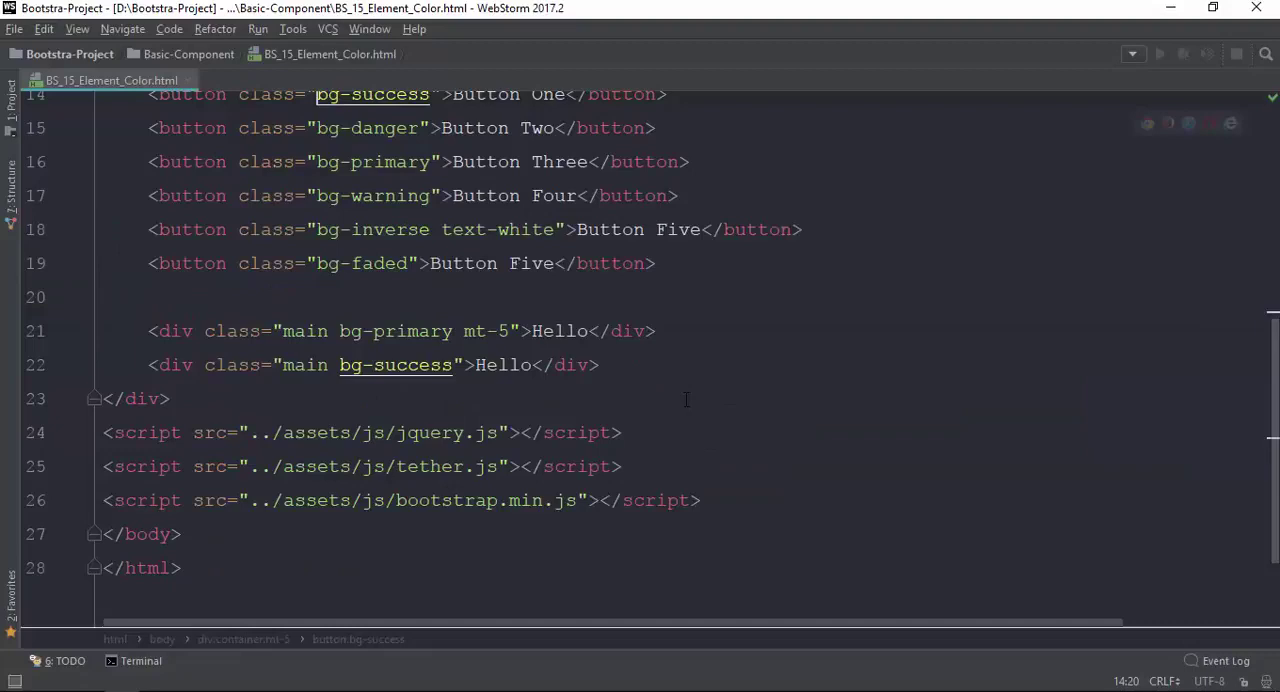
scroll(683, 399, up, 3)
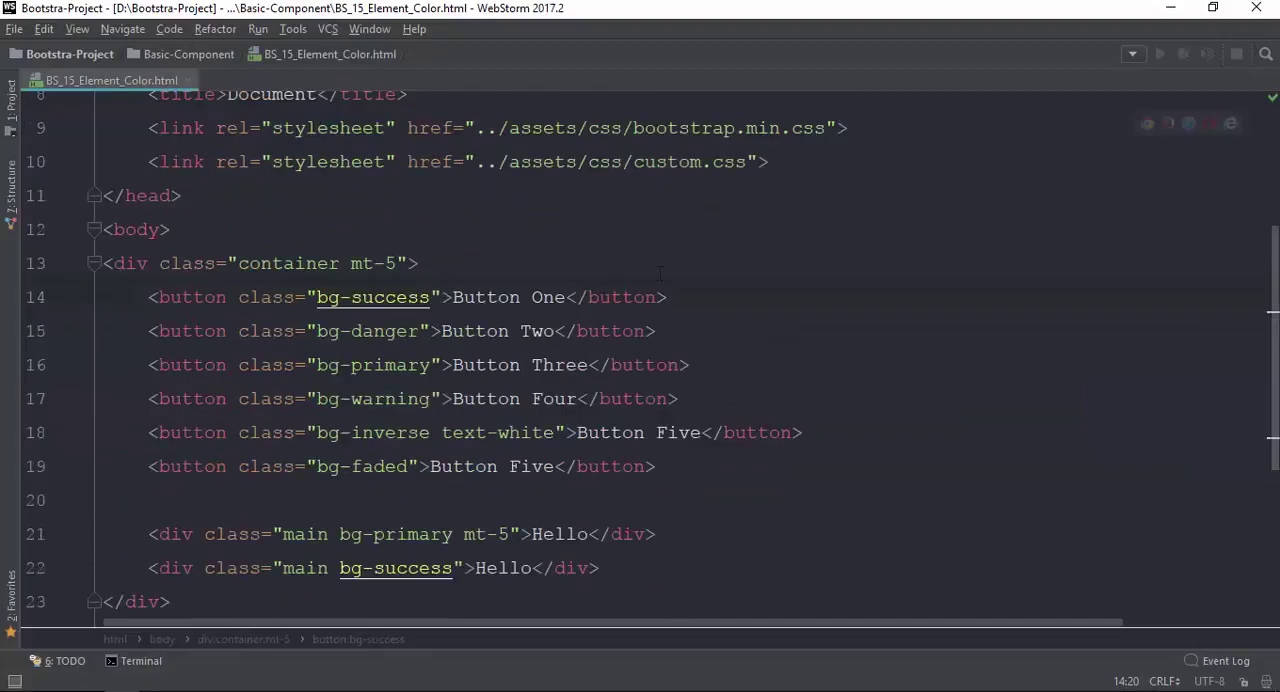